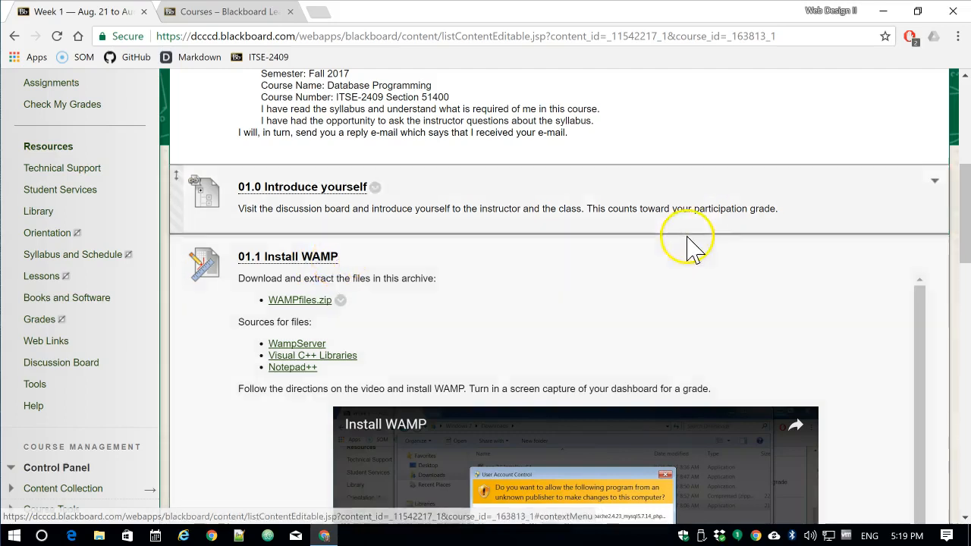
# - Download the WAMPfiles.zip archive from the 01.1 Install WAMP assignment
pyautogui.scroll(-1, 701, 242)
pyautogui.scroll(-1, 701, 241)
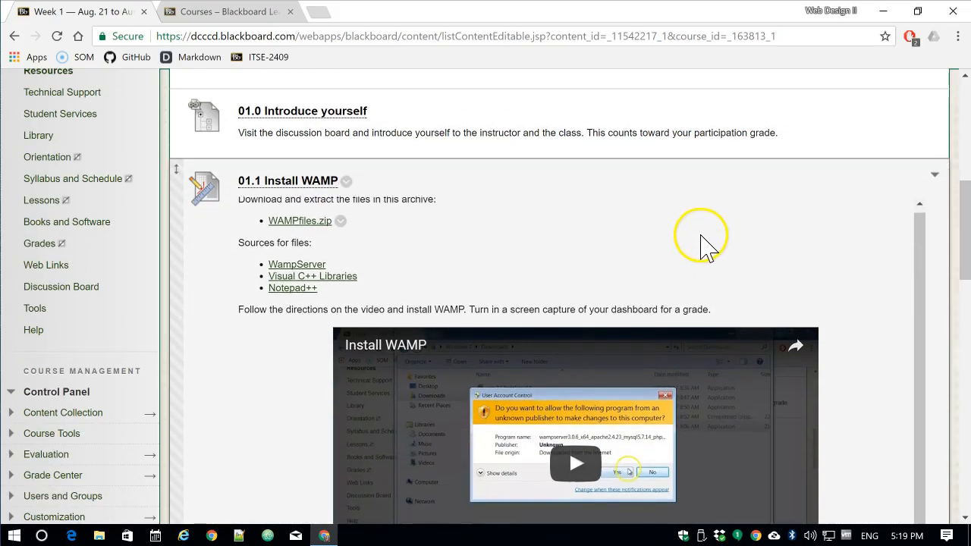
pyautogui.scroll(-2, 853, 253)
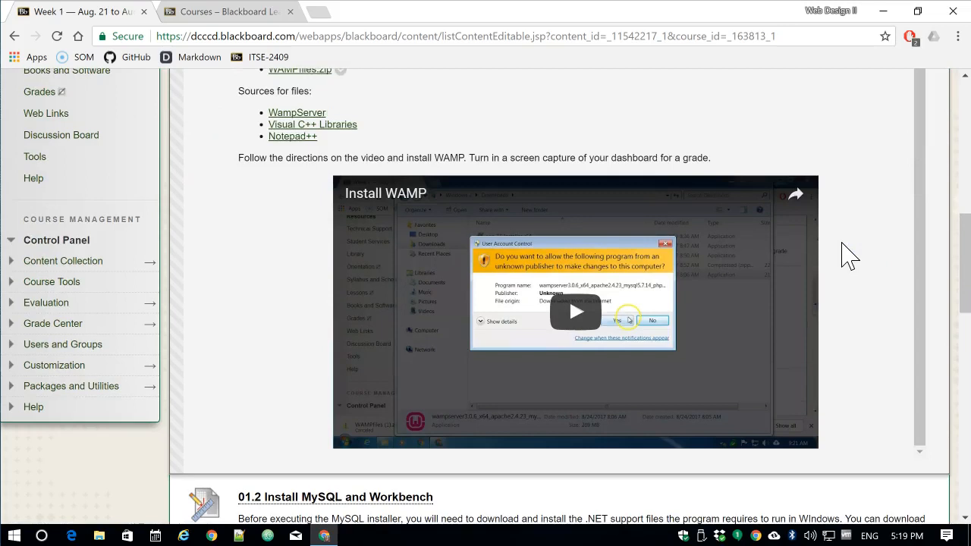
pyautogui.scroll(1, 849, 256)
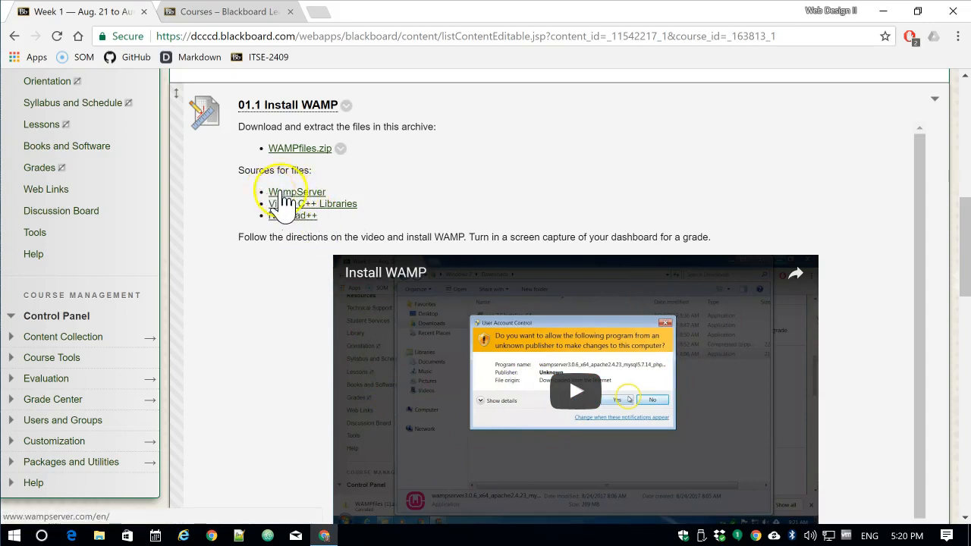
pyautogui.click(314, 150)
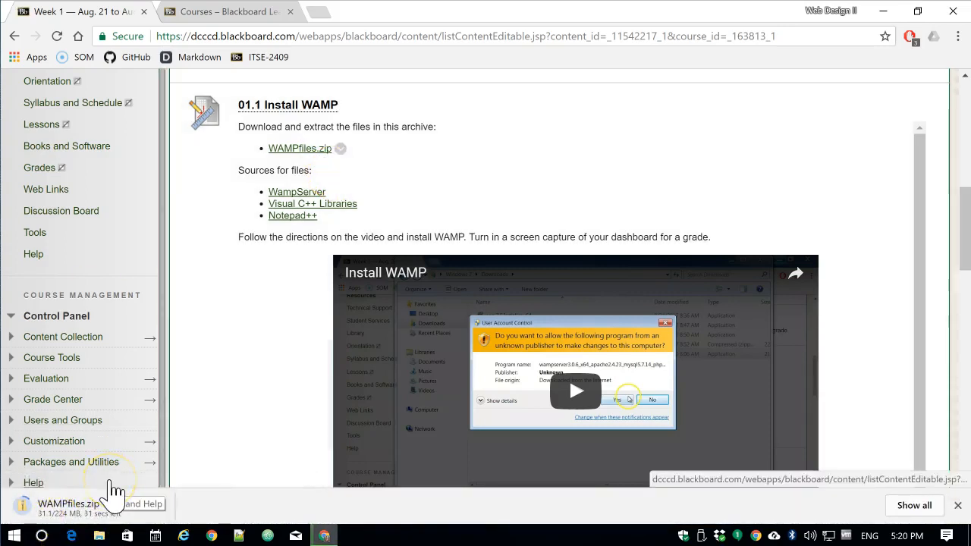
# - Show the WAMPfiles.zip download in its folder and move the folder window aside
pyautogui.click(159, 506)
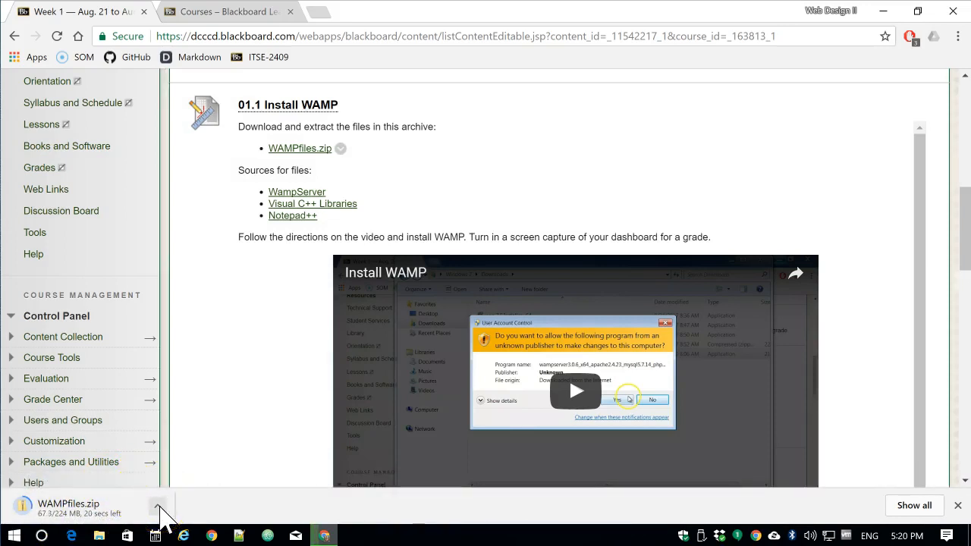
pyautogui.click(159, 507)
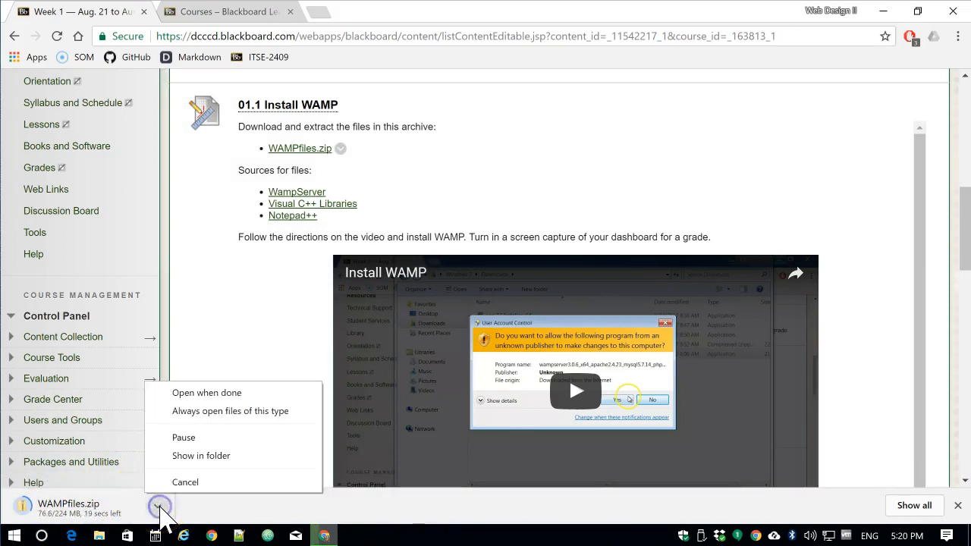
pyautogui.click(238, 460)
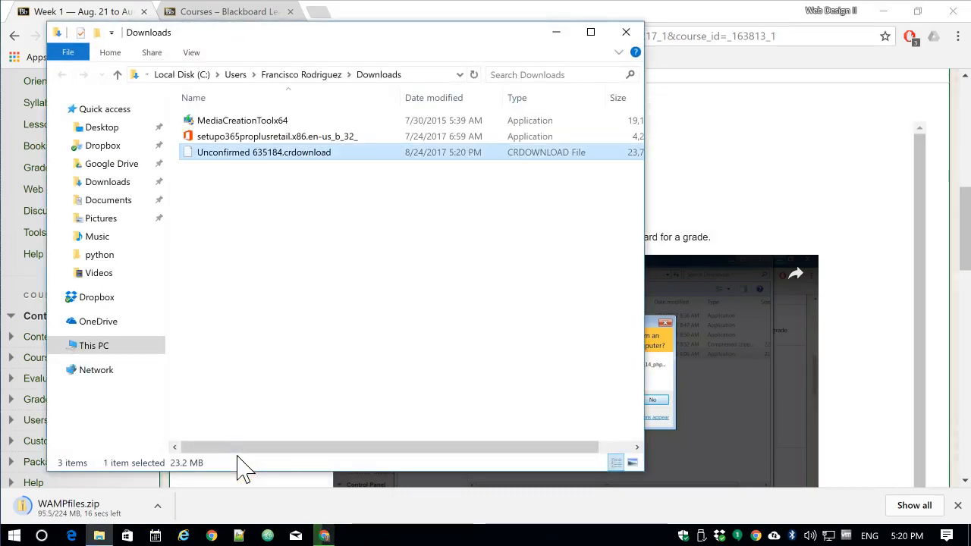
pyautogui.moveTo(418, 35); pyautogui.dragTo(672, 44)
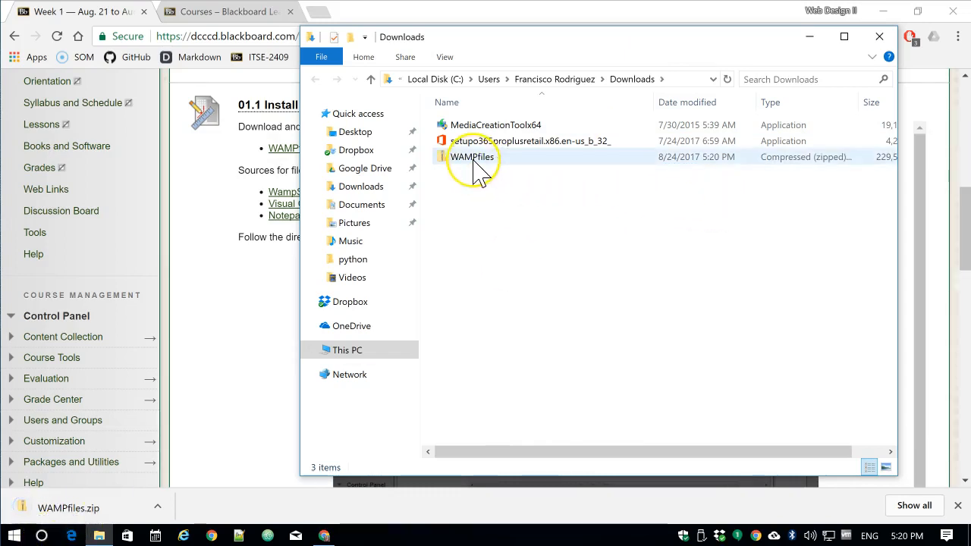
# - Extract the WAMPfiles archive to the suggested WAMPfiles folder in Downloads and minimize the browser window
pyautogui.click(475, 160)
pyautogui.rightClick(475, 161)
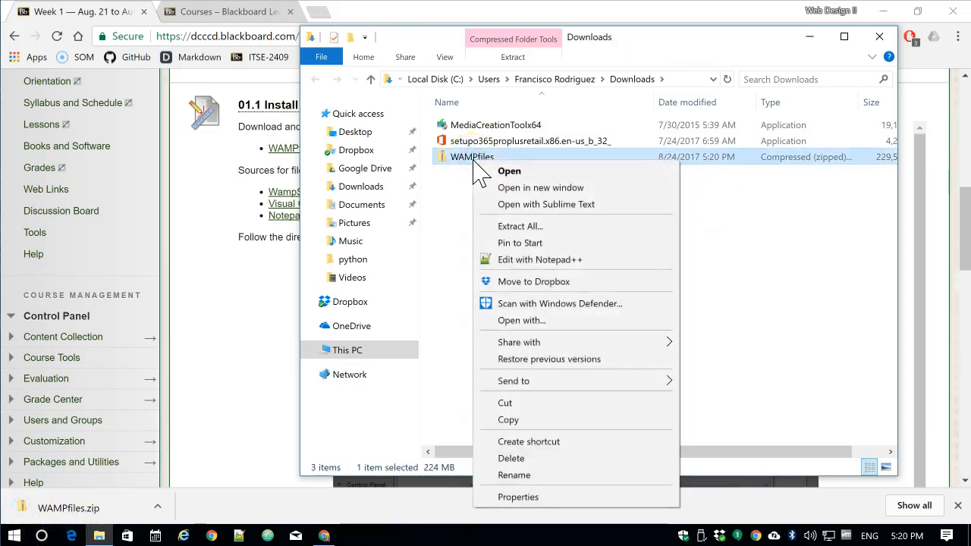
pyautogui.click(553, 227)
pyautogui.click(609, 425)
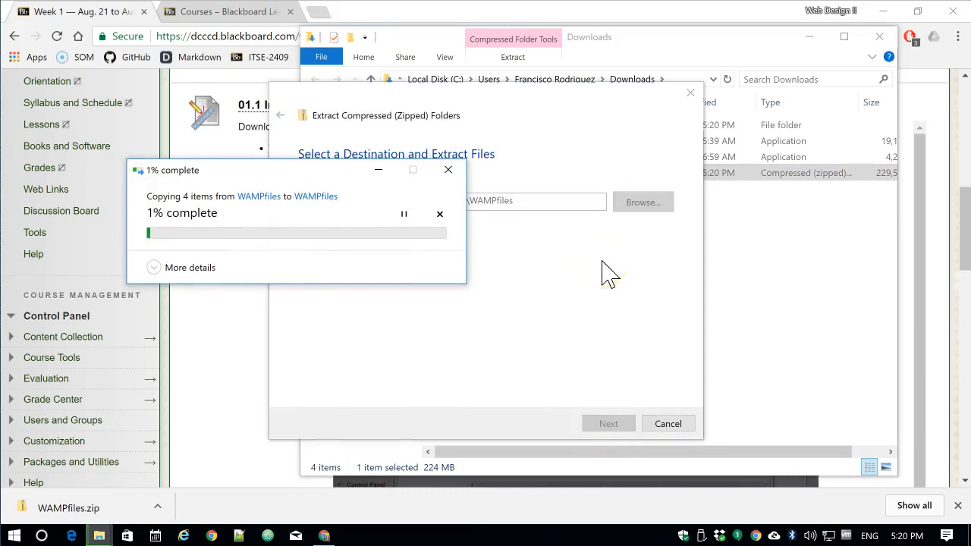
pyautogui.click(173, 364)
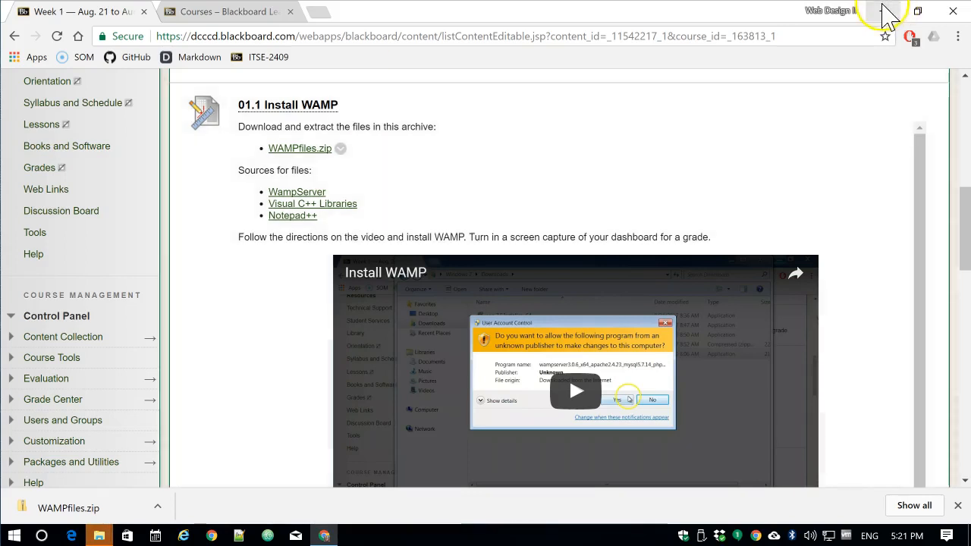
pyautogui.click(882, 11)
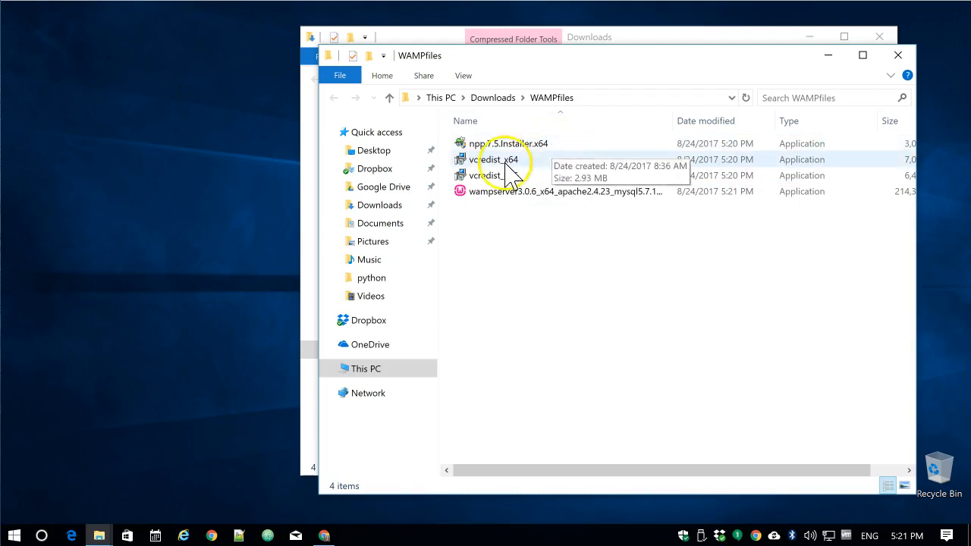
# - Examine the file details of the WampServer and Visual C++ redistributable installers in the WAMPfiles folder
pyautogui.moveTo(520, 182)
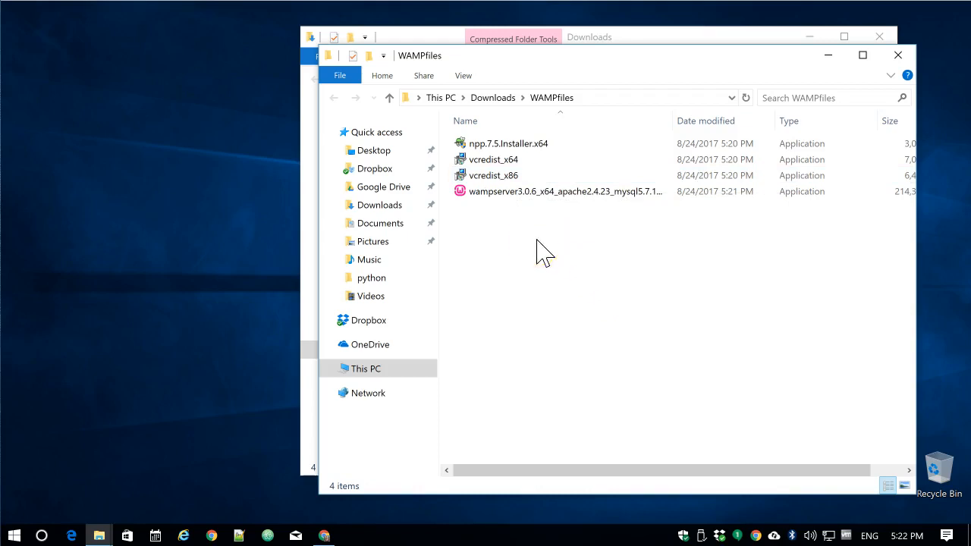
pyautogui.click(481, 195)
pyautogui.moveTo(512, 194)
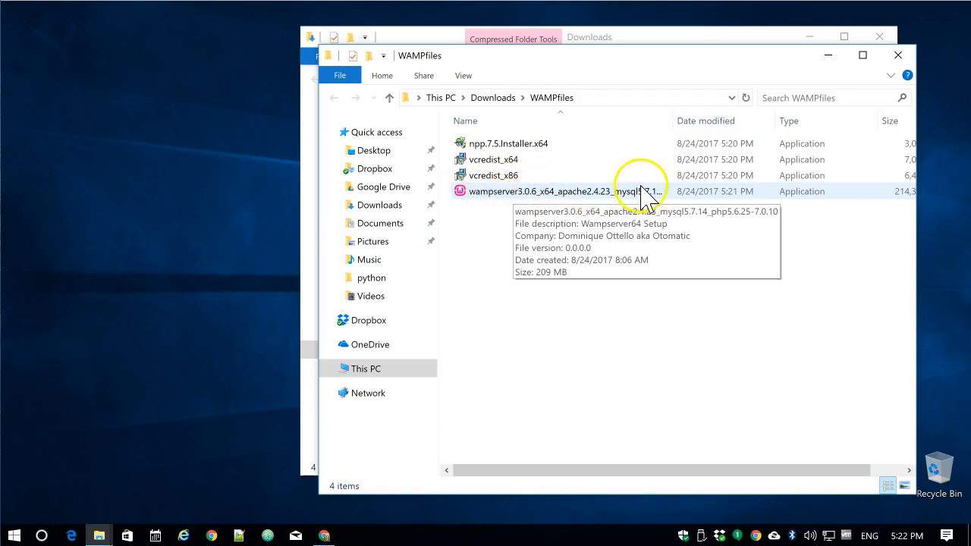
pyautogui.moveTo(460, 199)
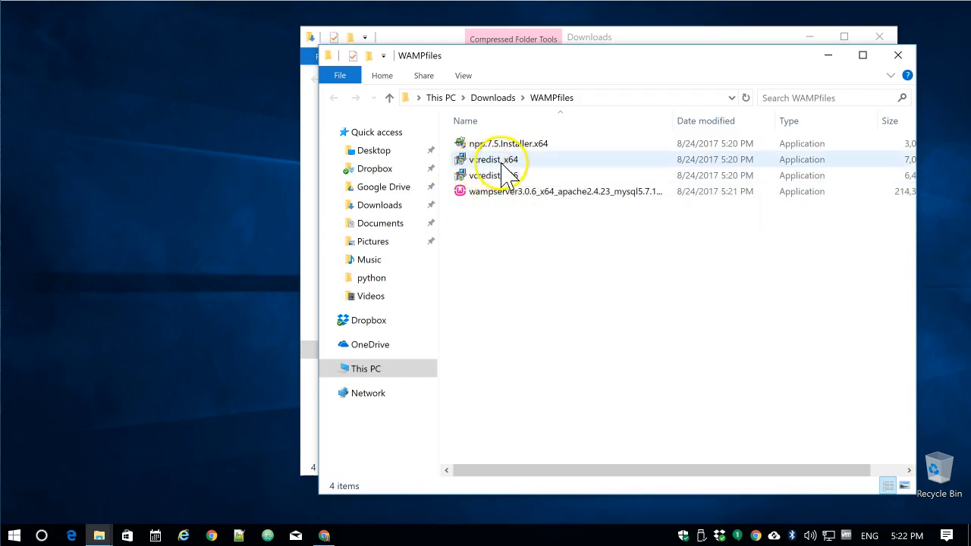
pyautogui.moveTo(516, 167)
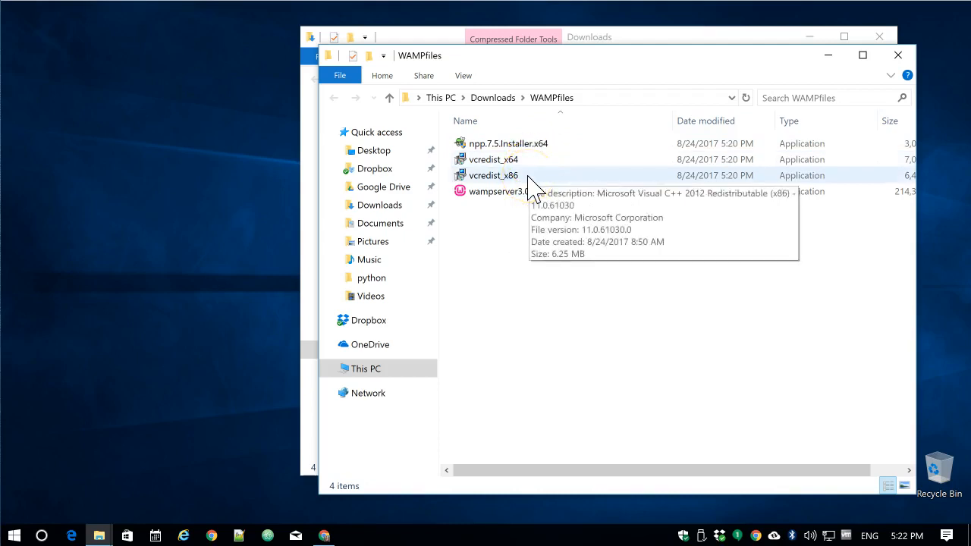
pyautogui.click(515, 161)
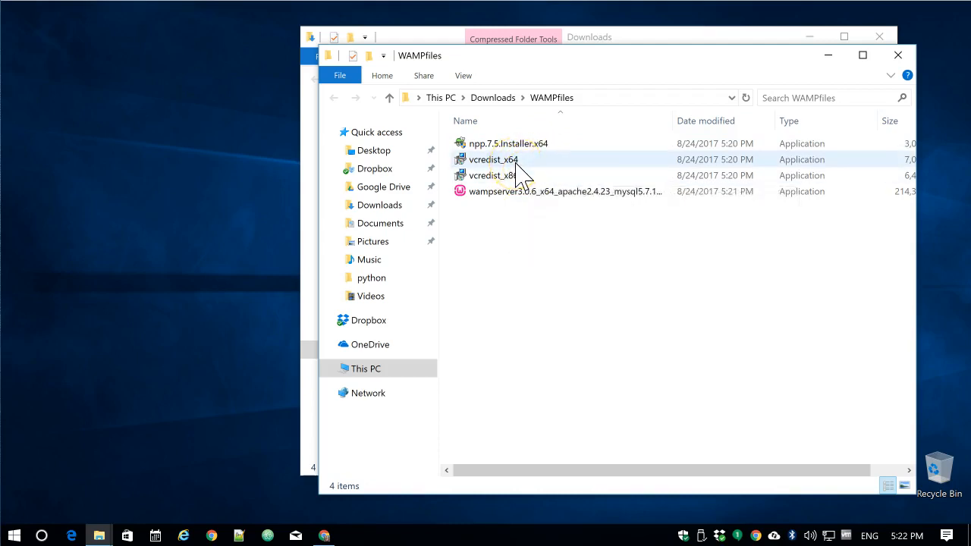
pyautogui.moveTo(516, 169)
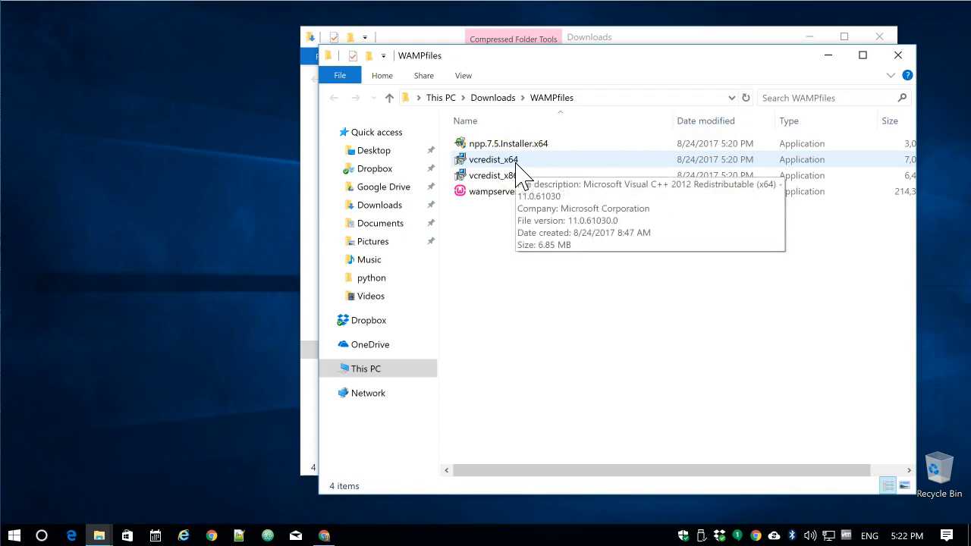
# - Run vcredist_x64, repair the Visual C++ 2012 Redistributable (x64) installation, and close its setup
pyautogui.doubleClick(489, 165)
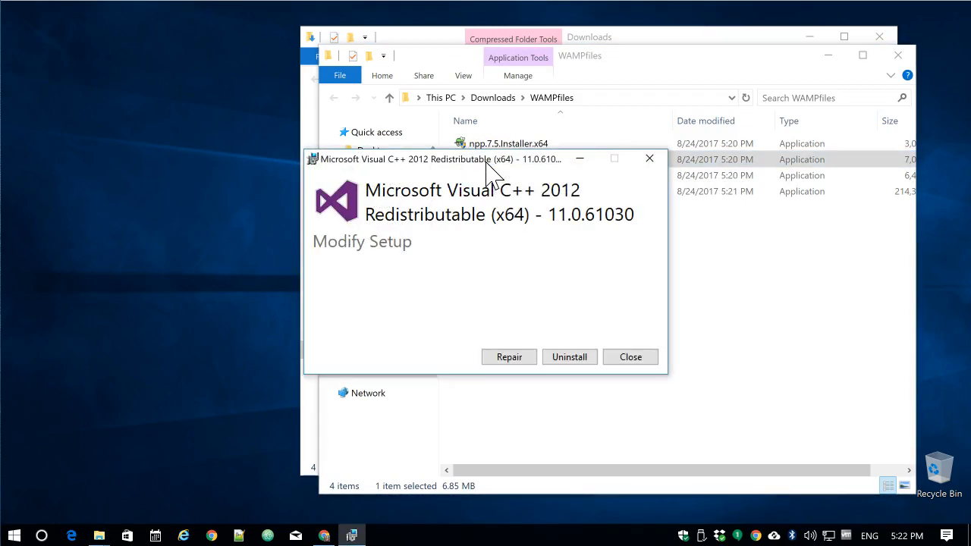
pyautogui.click(483, 171)
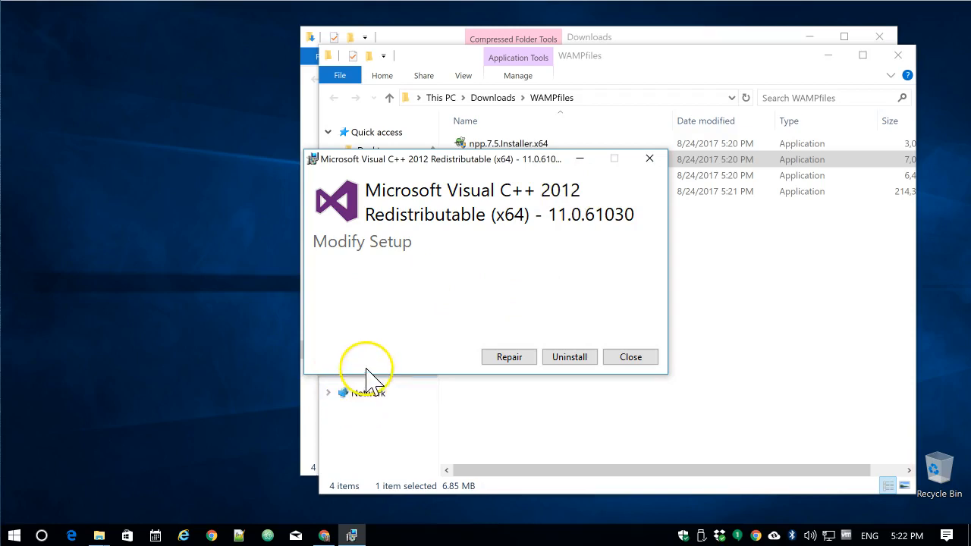
pyautogui.click(515, 360)
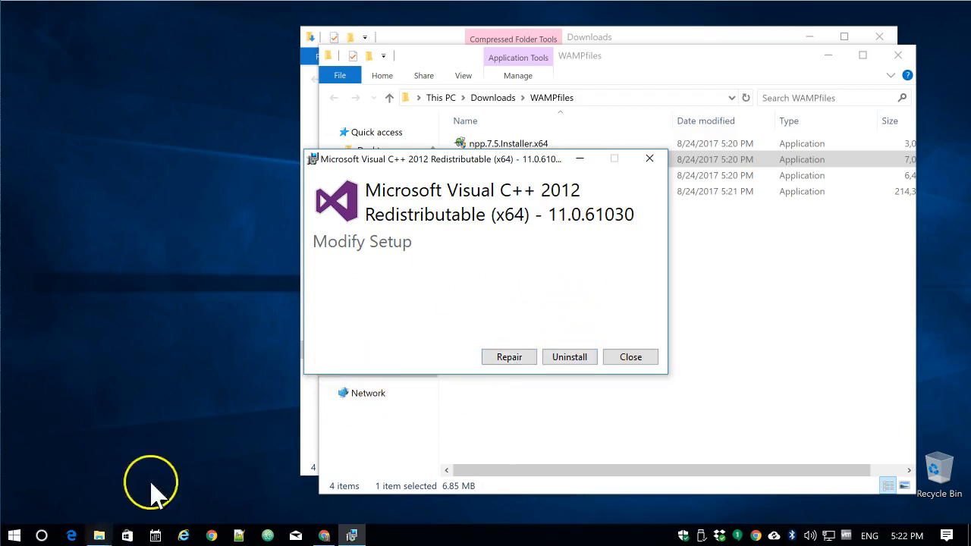
pyautogui.click(511, 360)
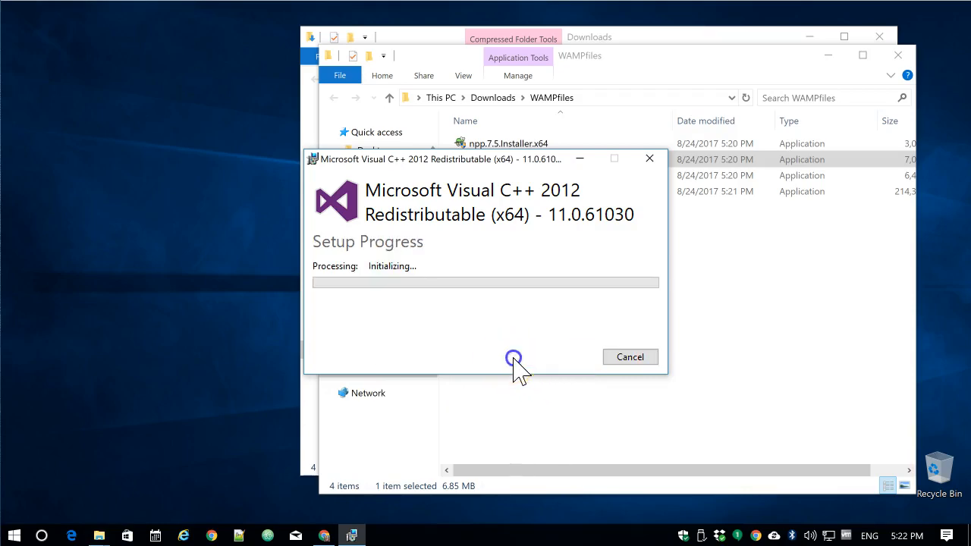
pyautogui.click(455, 372)
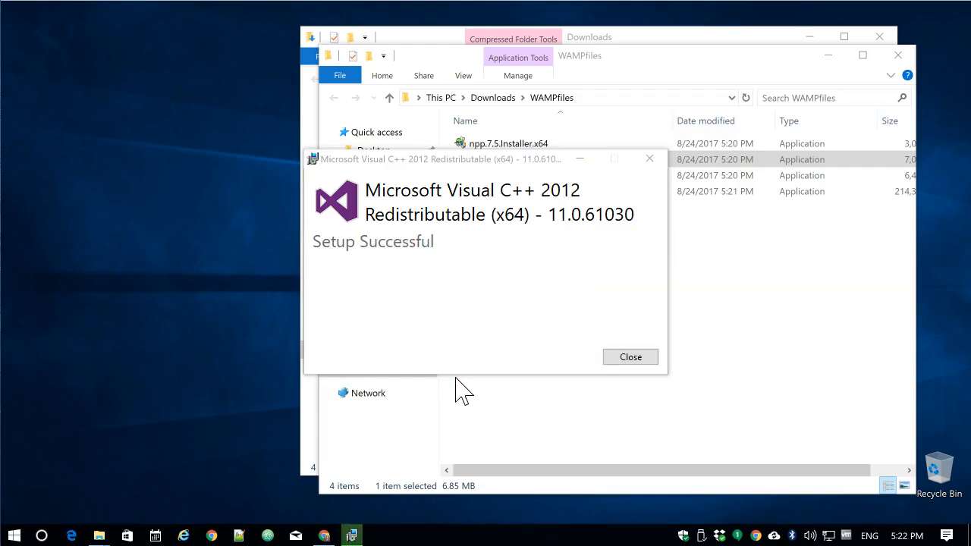
pyautogui.click(629, 358)
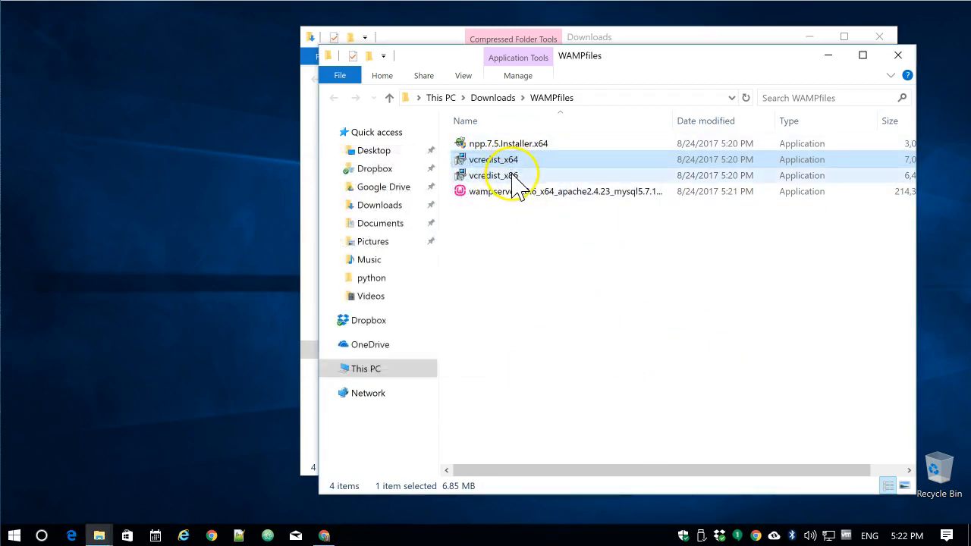
# - Run vcredist_x86, repair the Visual C++ 2012 Redistributable (x86) installation, and close its setup
pyautogui.click(555, 177)
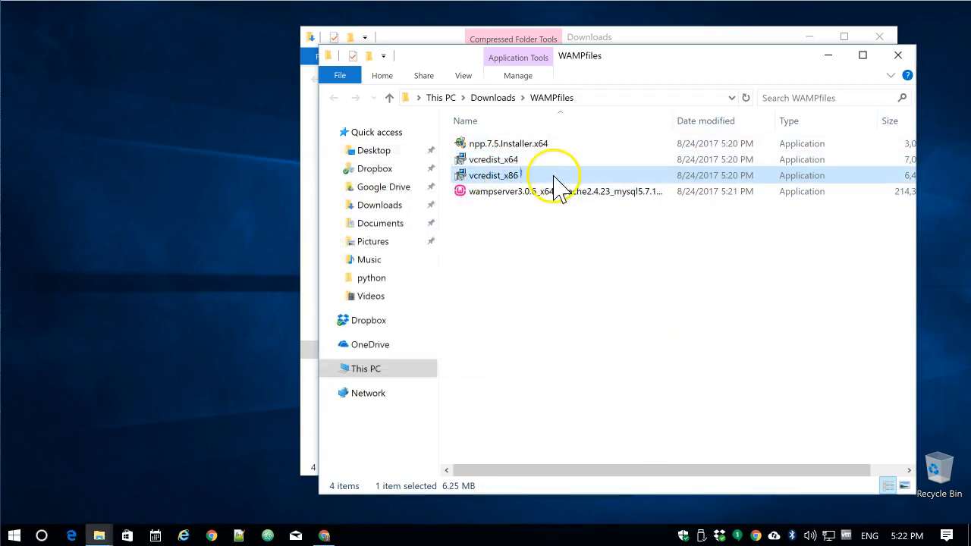
pyautogui.doubleClick(509, 180)
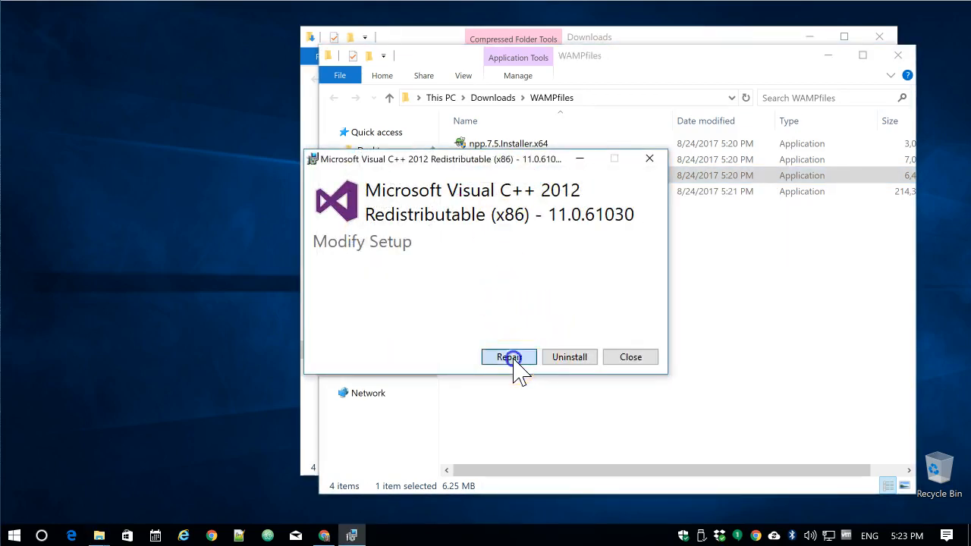
pyautogui.click(510, 358)
pyautogui.click(452, 372)
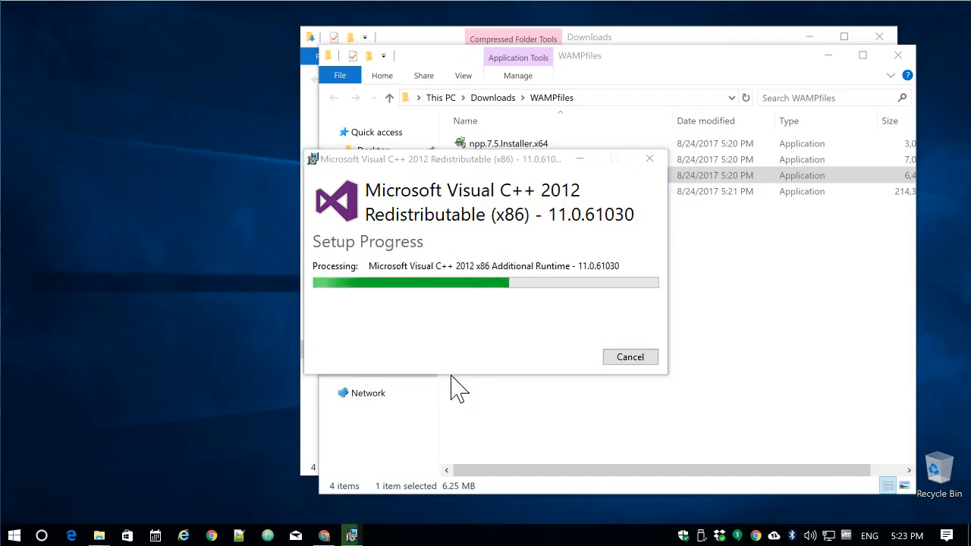
pyautogui.click(627, 361)
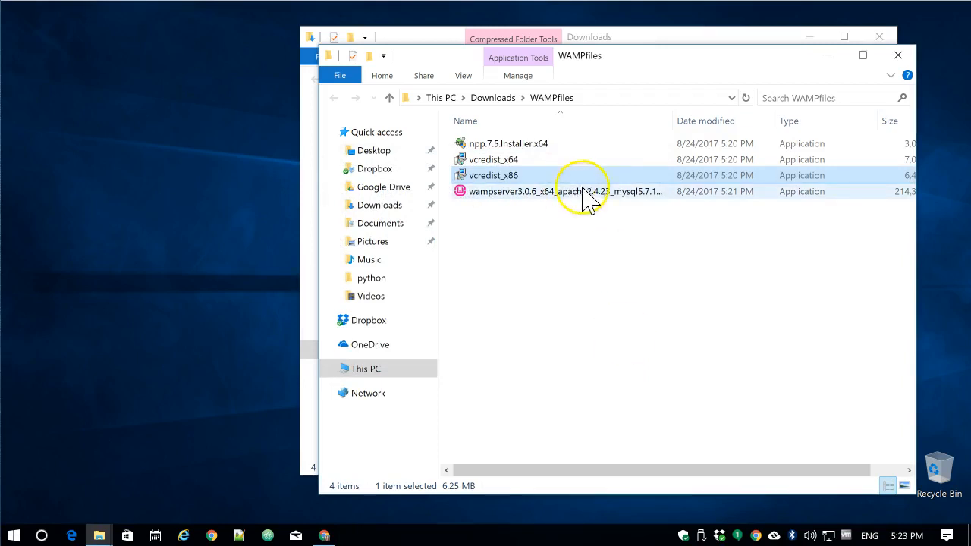
# - Launch the wampserver3.0.6_x64 installer with both folder windows closed and allow it to make changes to the device
pyautogui.click(514, 192)
pyautogui.doubleClick(513, 192)
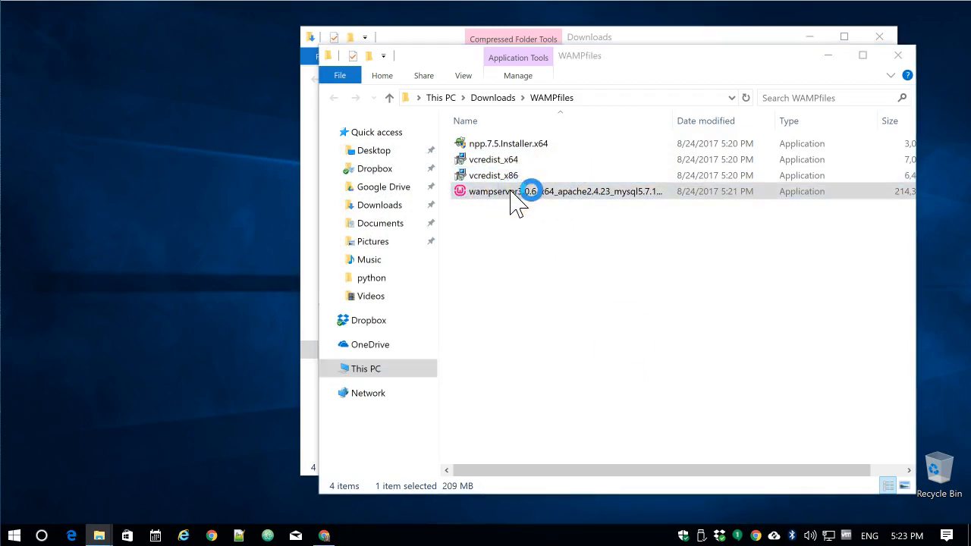
pyautogui.click(879, 36)
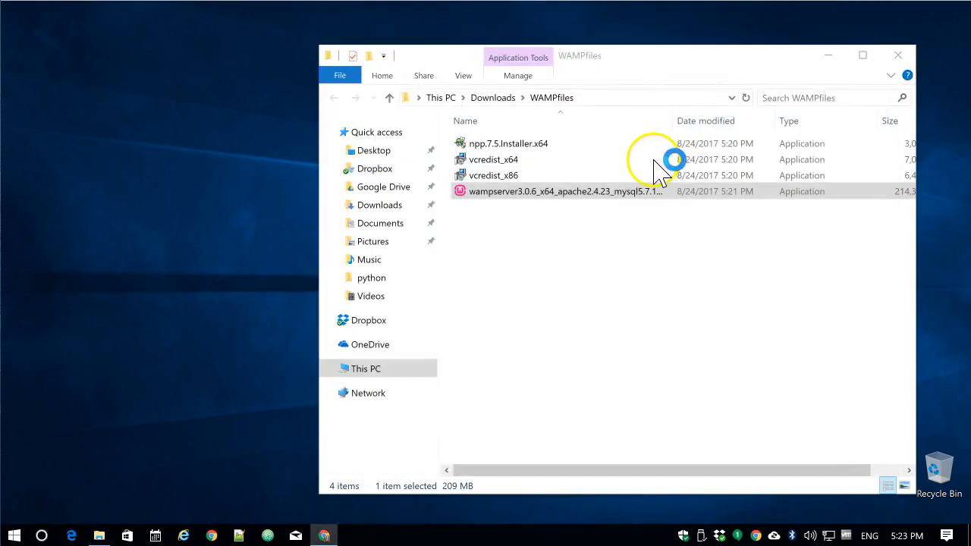
pyautogui.click(898, 55)
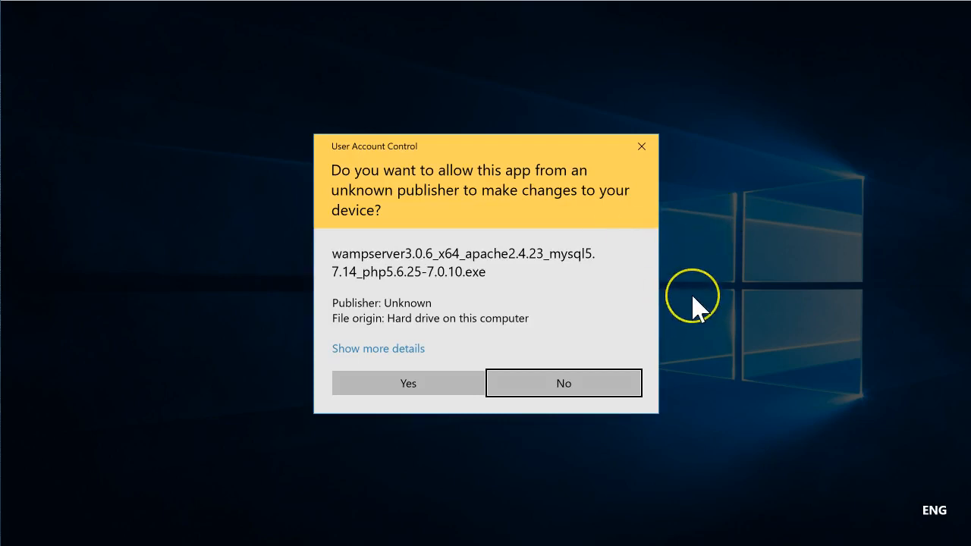
pyautogui.click(422, 387)
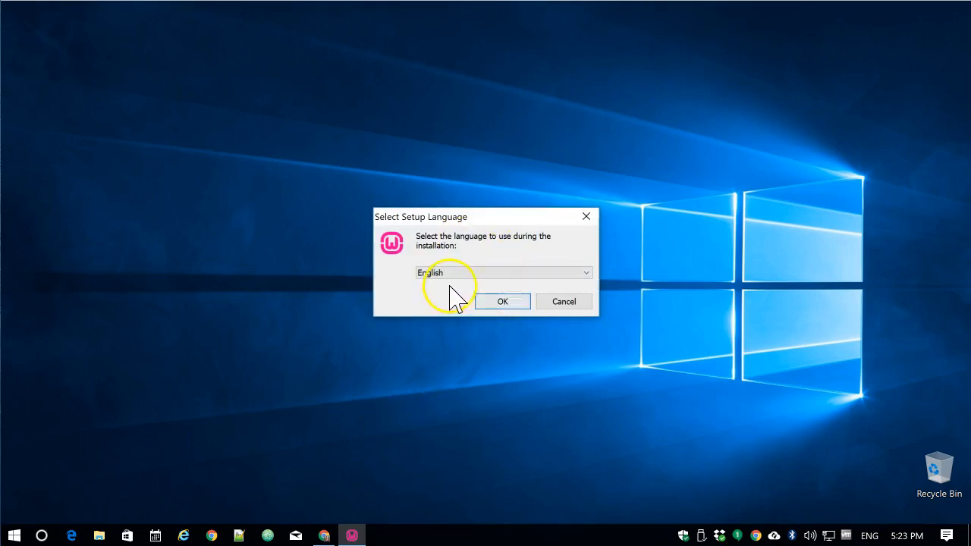
# - Use English as the setup language and accept the Wampserver64 license agreement, continuing to the installation information
pyautogui.click(481, 303)
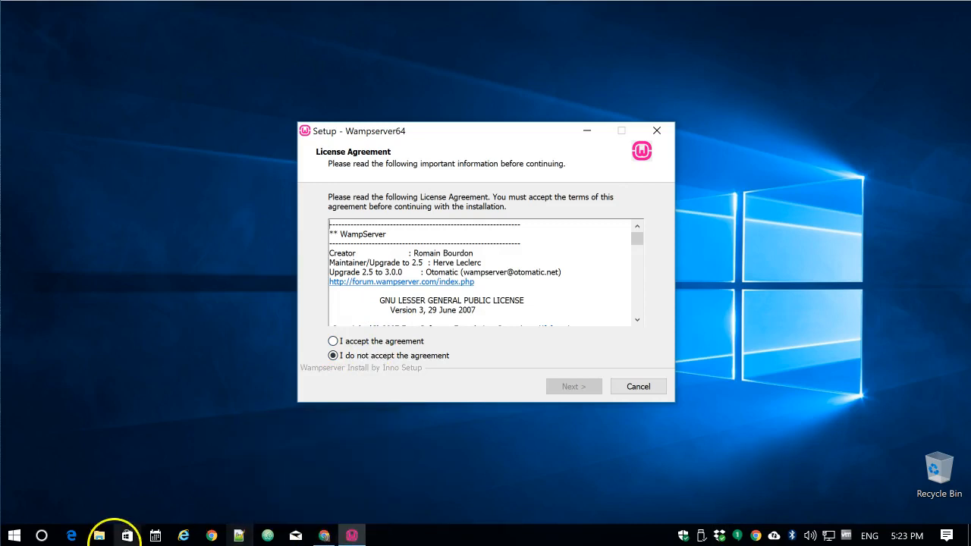
pyautogui.click(335, 341)
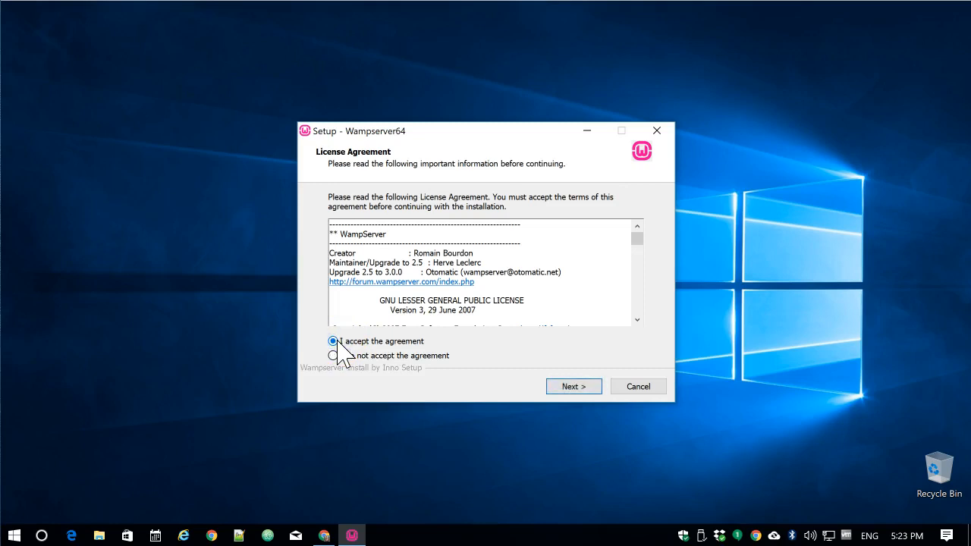
pyautogui.click(574, 380)
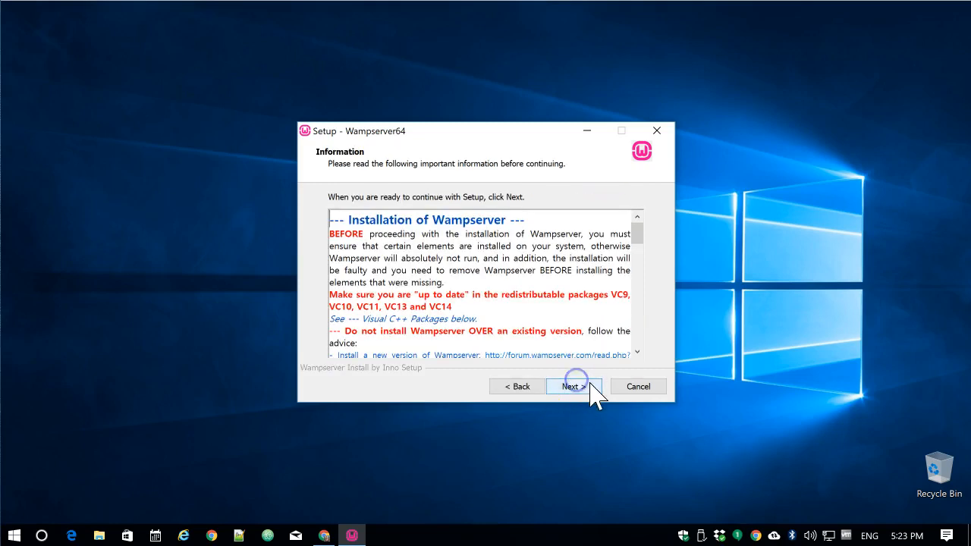
# - Set the install destination to c:\wamp and the Start Menu folder to wamp, and start the Wampserver64 installation
pyautogui.click(573, 387)
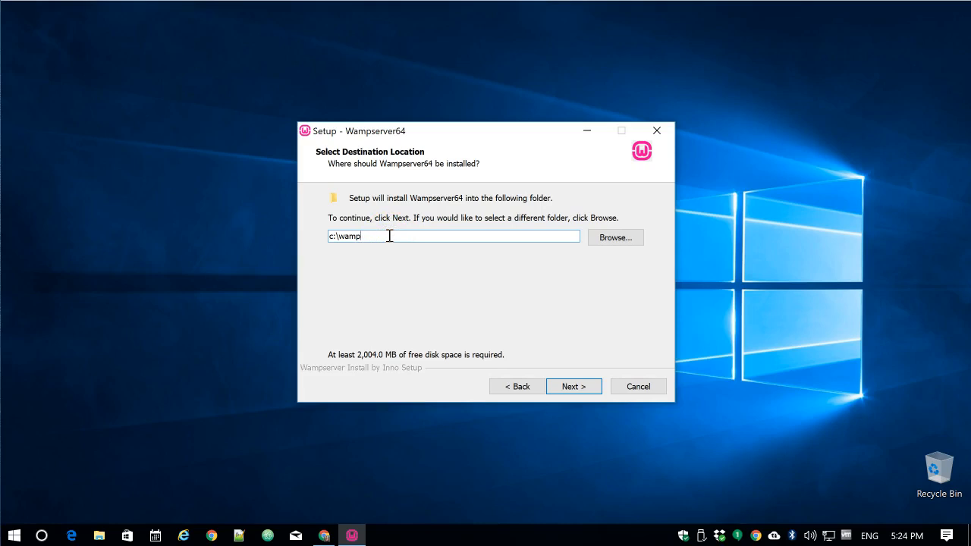
pyautogui.click(561, 386)
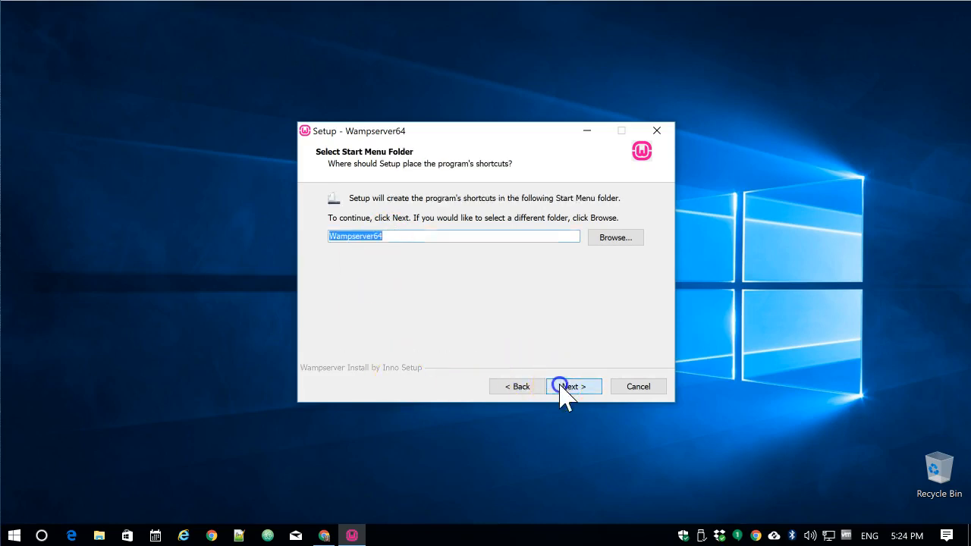
pyautogui.click(403, 236)
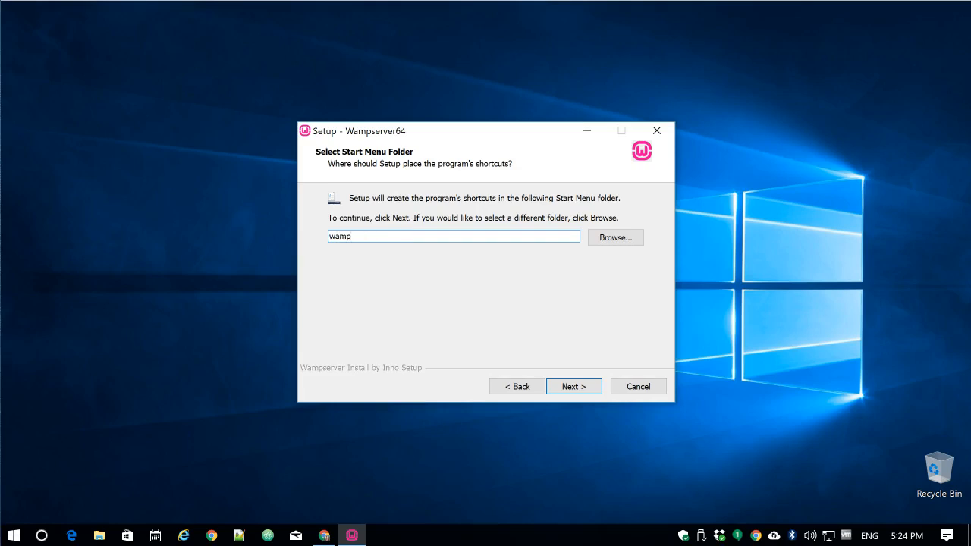
pyautogui.click(578, 387)
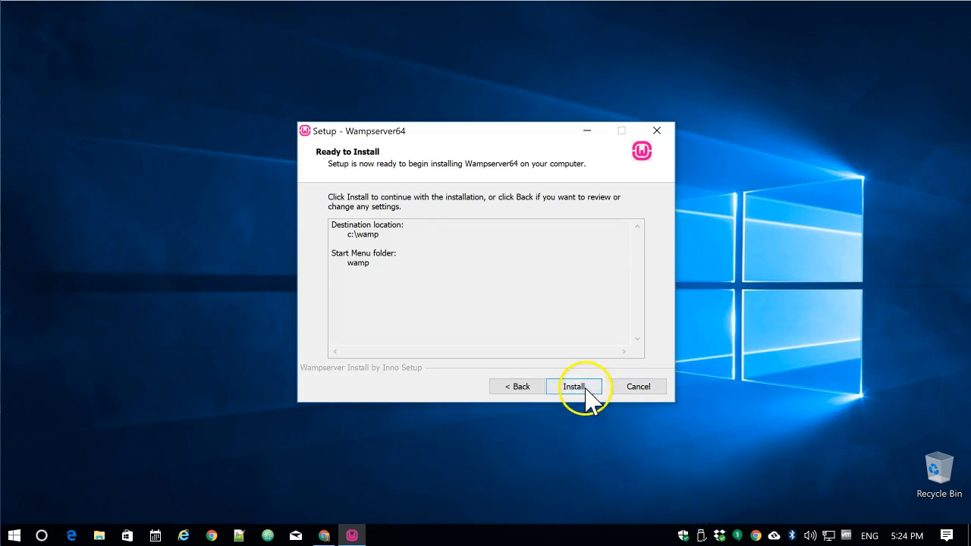
pyautogui.click(578, 387)
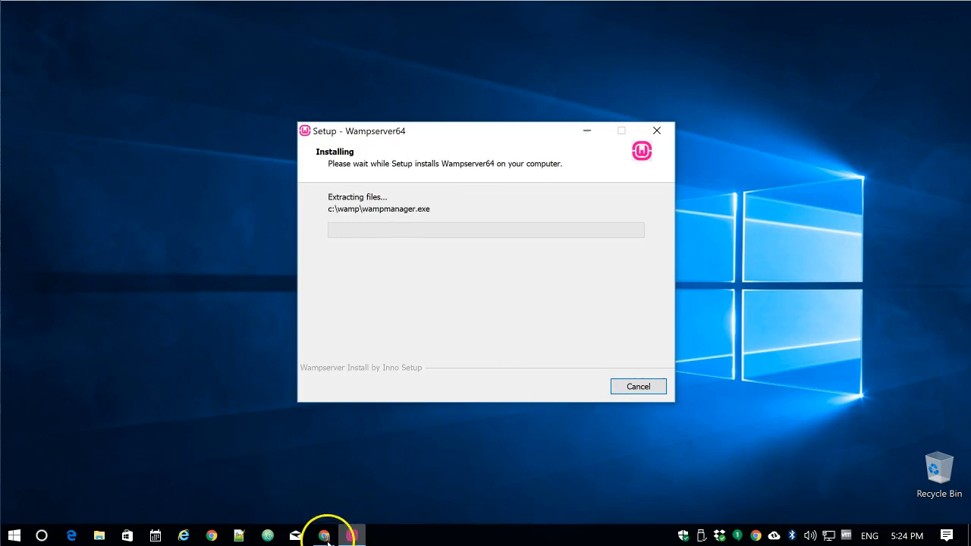
# - Switch to Chrome and view the WampServer downloads section, then open the Visual C++ Libraries source link from the course page
pyautogui.moveTo(327, 540)
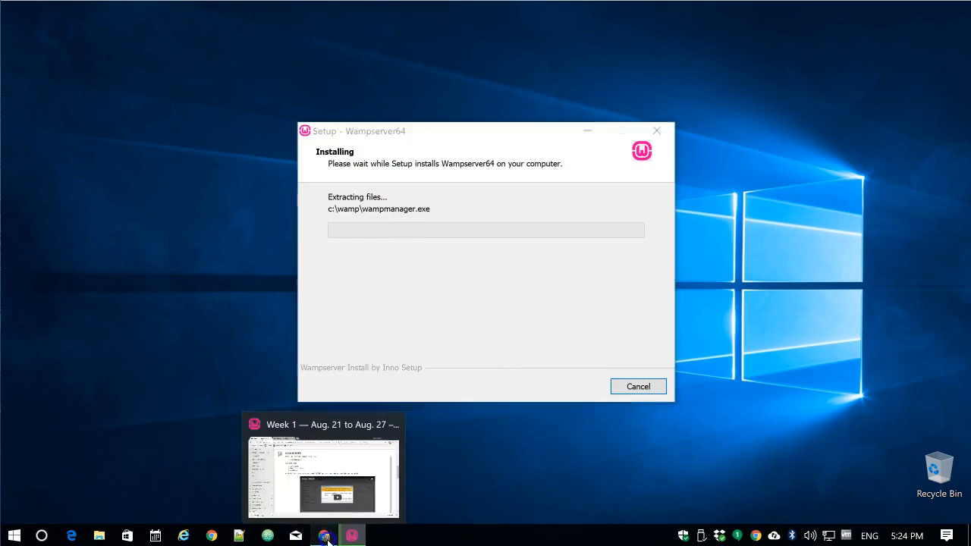
pyautogui.click(326, 535)
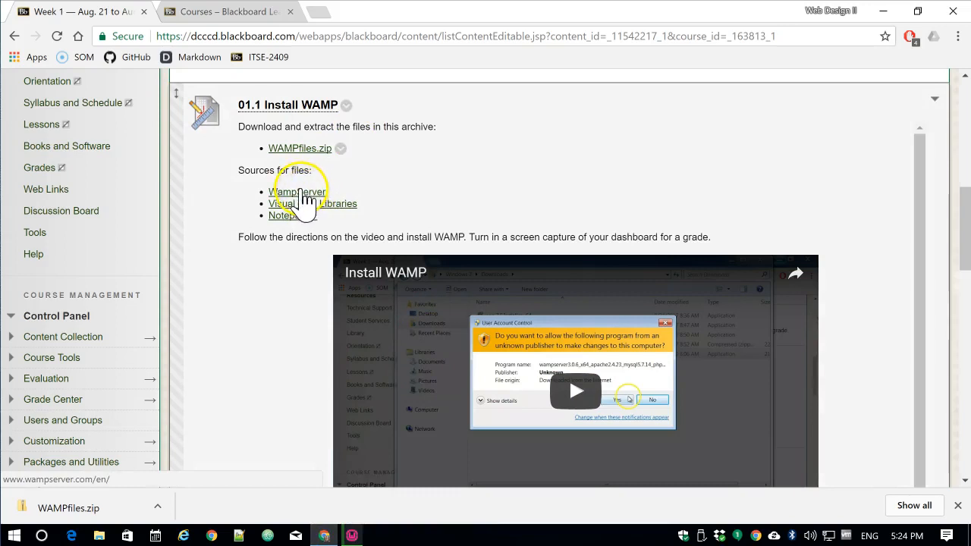
pyautogui.click(321, 201)
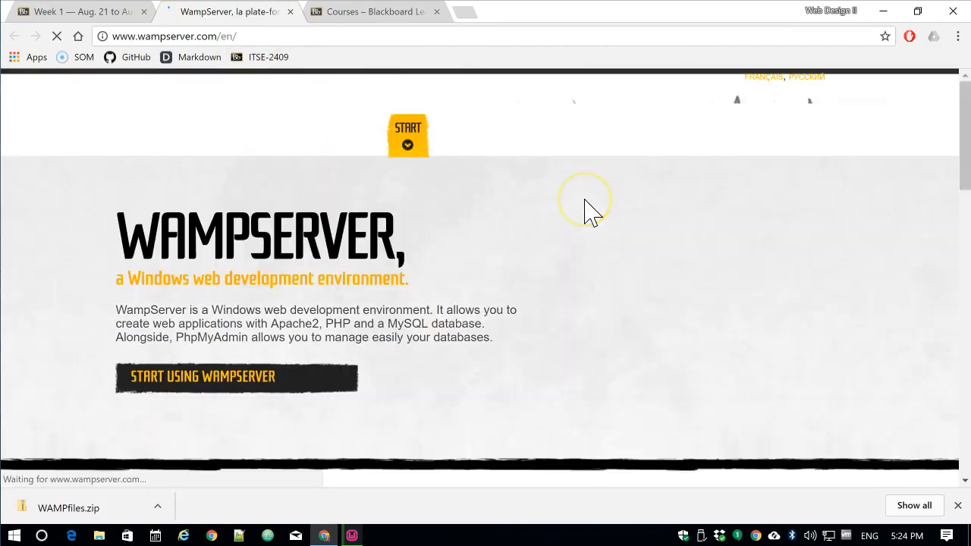
pyautogui.scroll(-3, 545, 336)
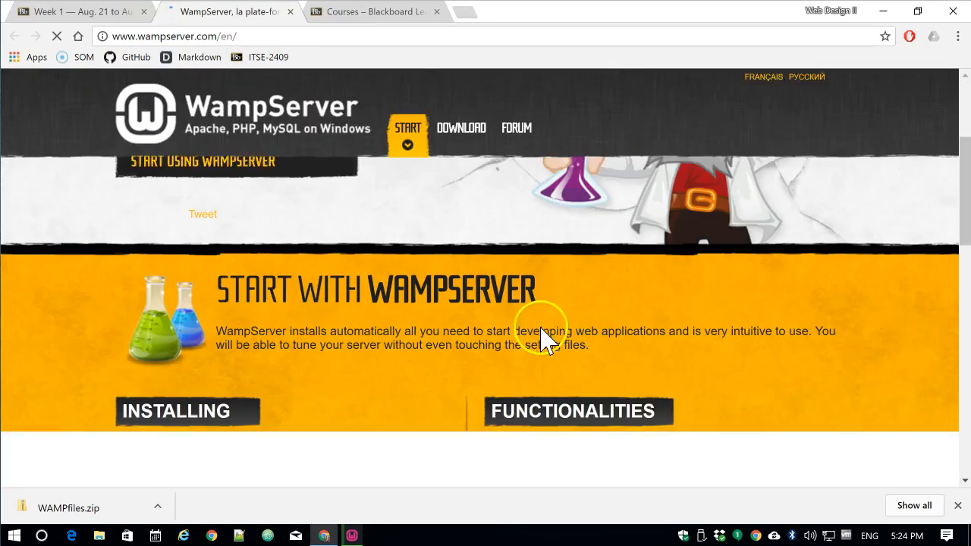
pyautogui.scroll(-8, 568, 346)
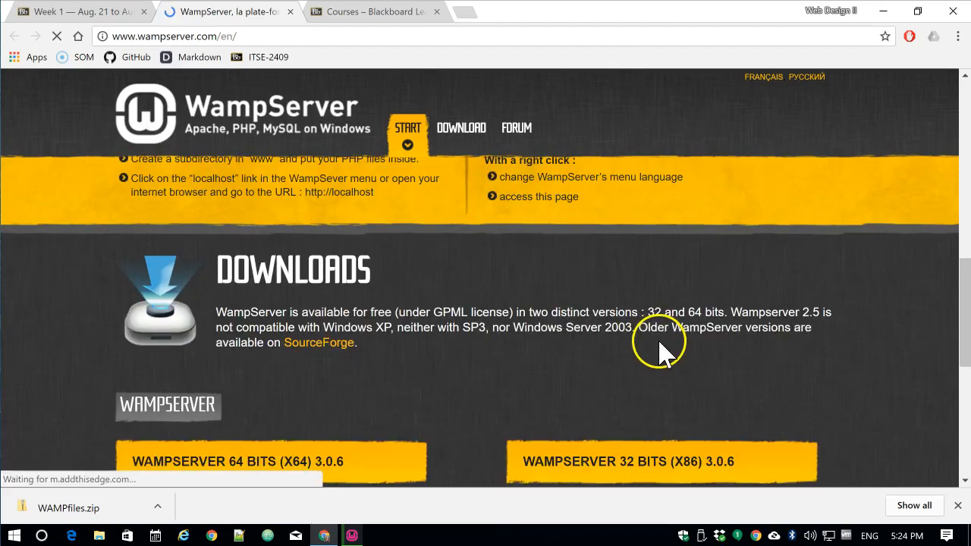
pyautogui.scroll(-1, 657, 334)
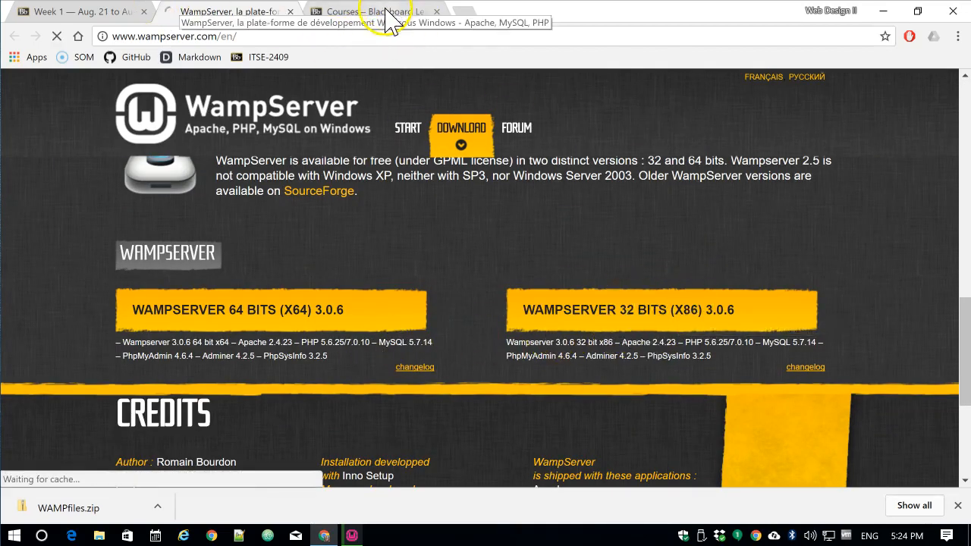
pyautogui.click(89, 12)
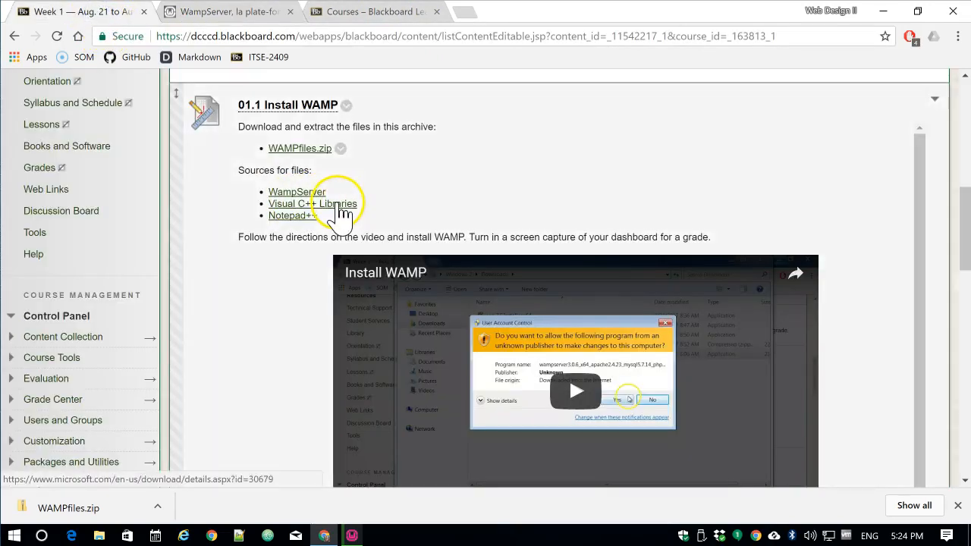
pyautogui.click(337, 204)
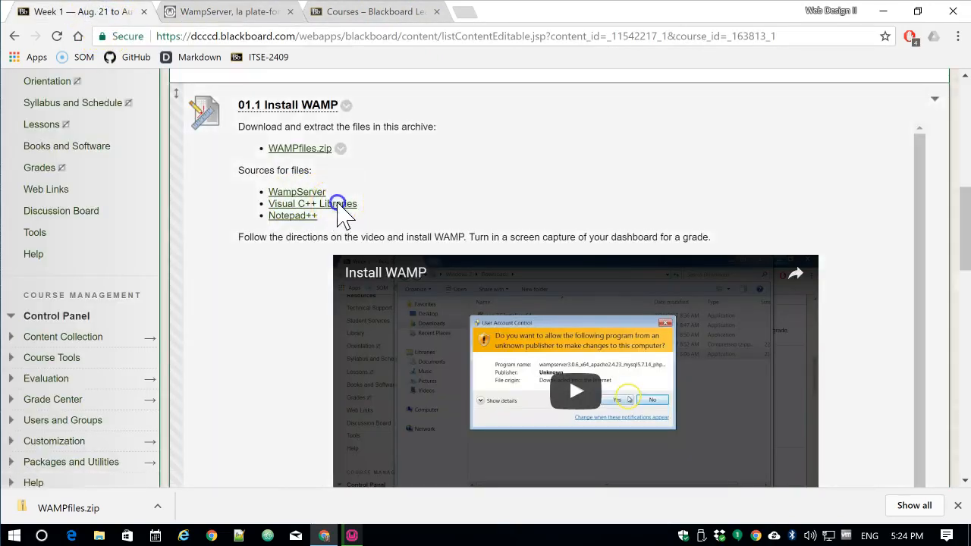
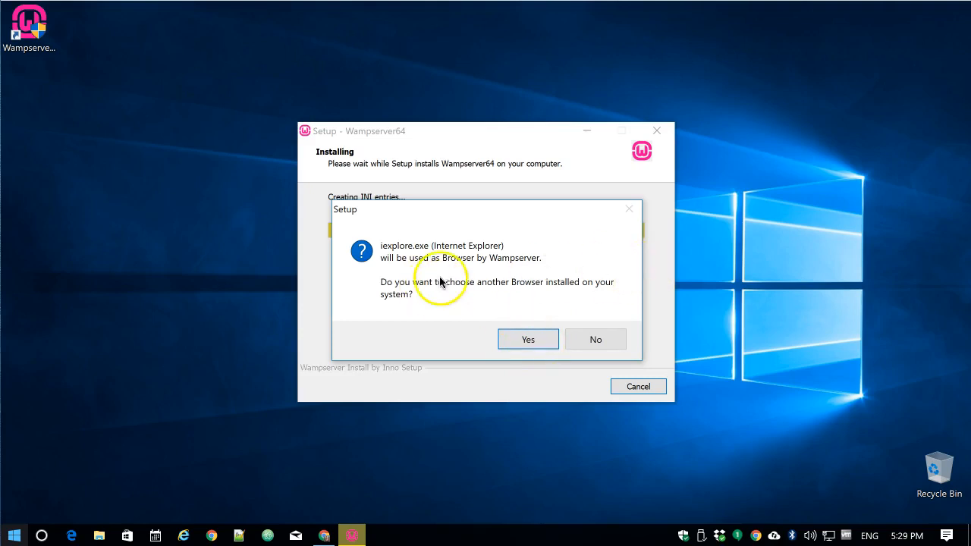
# - Choose Google Chrome as Wampserver's browser from the Program Files (x86)\Google\Chrome\Application folder
pyautogui.click(521, 340)
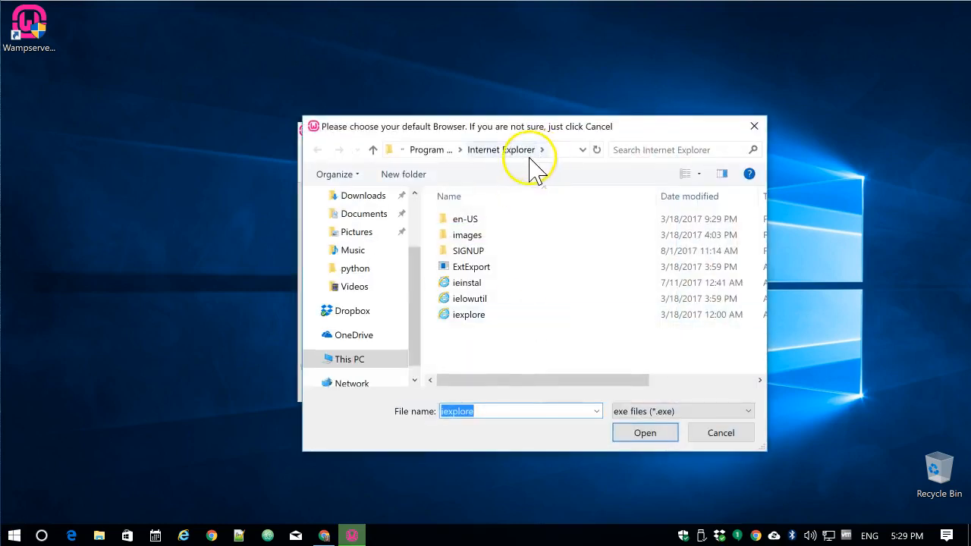
pyautogui.click(433, 152)
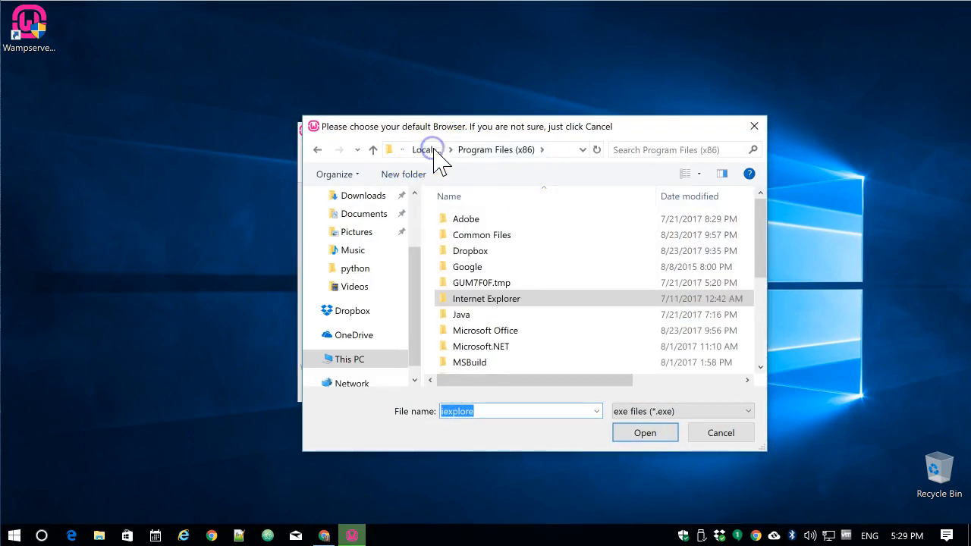
pyautogui.doubleClick(489, 269)
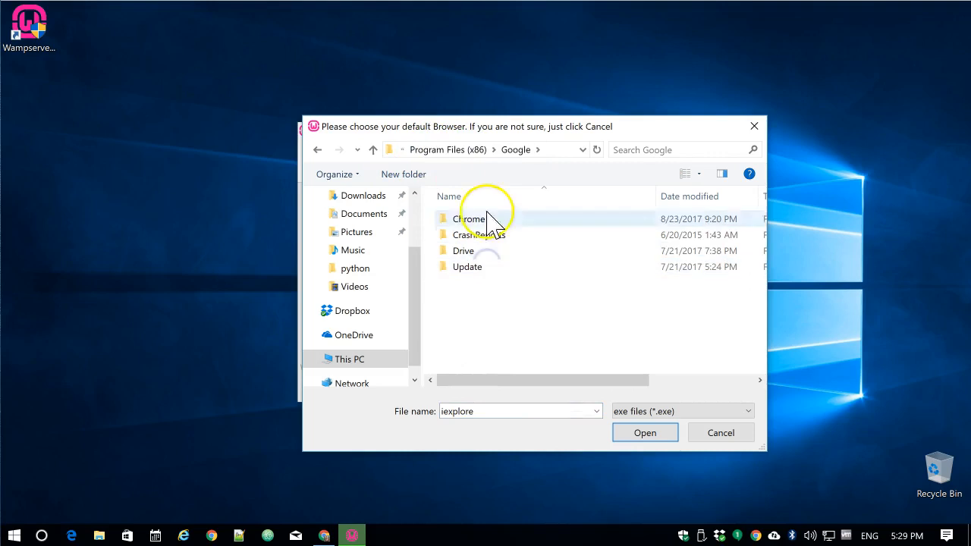
pyautogui.doubleClick(485, 219)
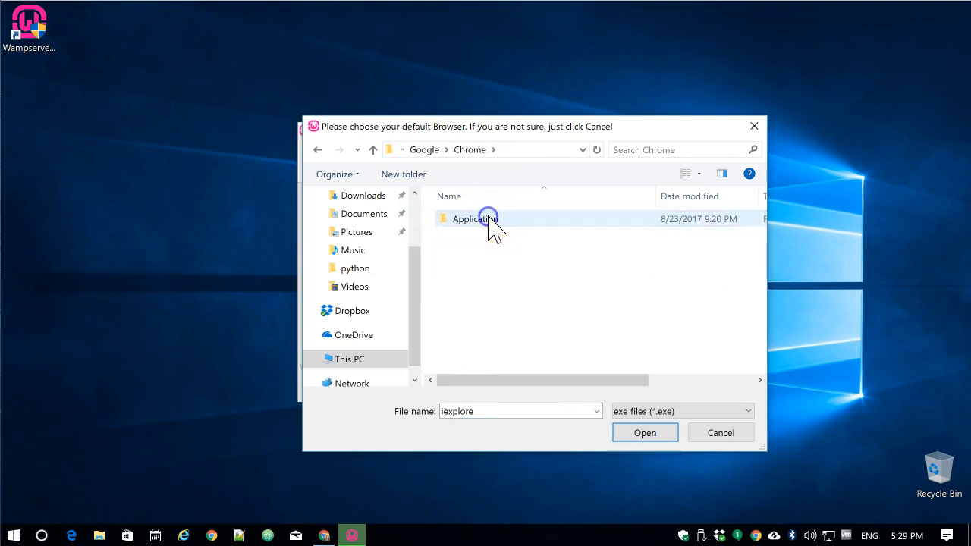
pyautogui.doubleClick(488, 219)
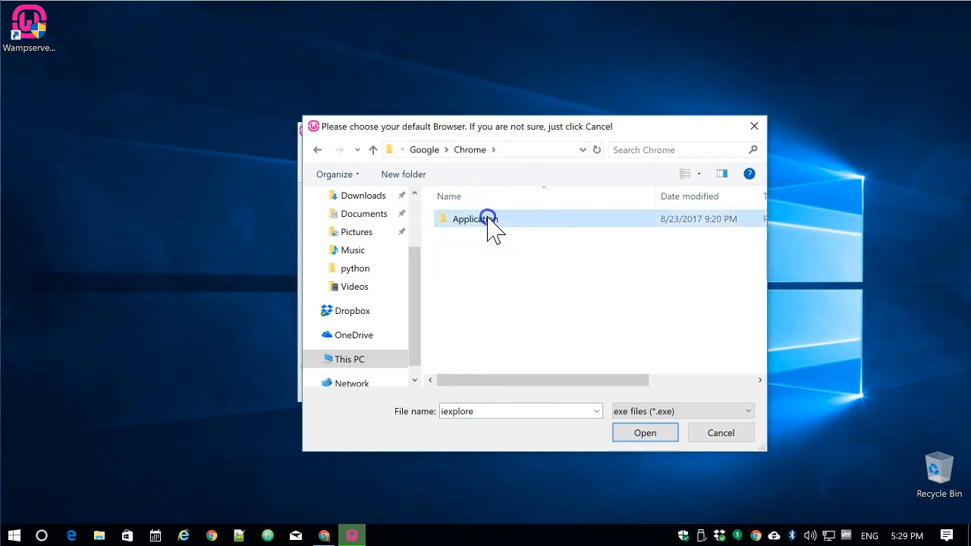
pyautogui.doubleClick(469, 253)
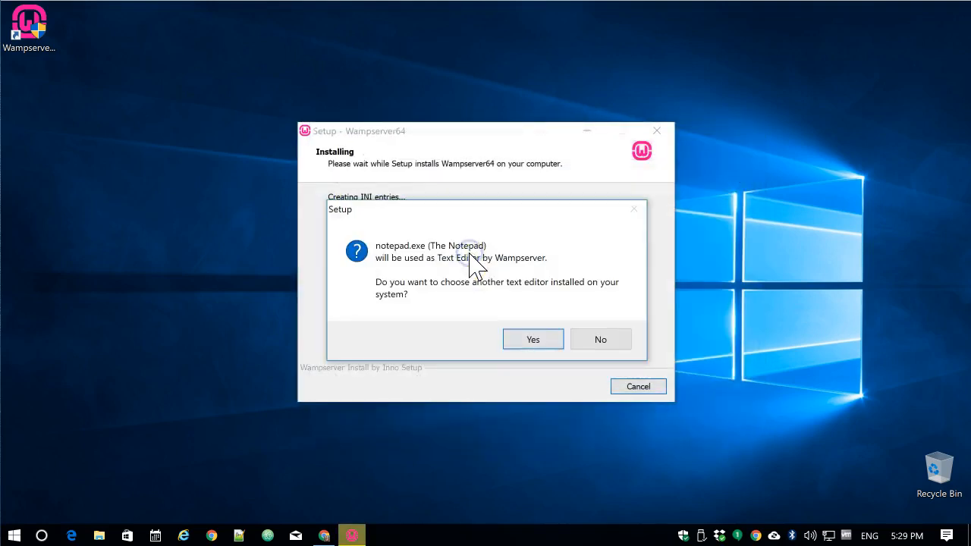
# - Opt to choose another text editor for Wampserver and go from the Windows folder up to Local Disk (C:)
pyautogui.click(551, 340)
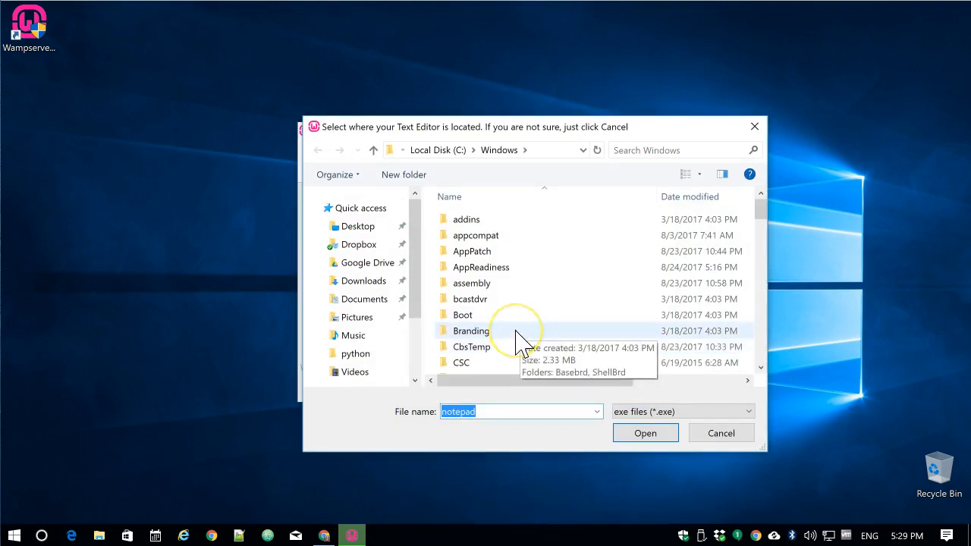
pyautogui.scroll(-6, 521, 339)
pyautogui.scroll(2, 519, 345)
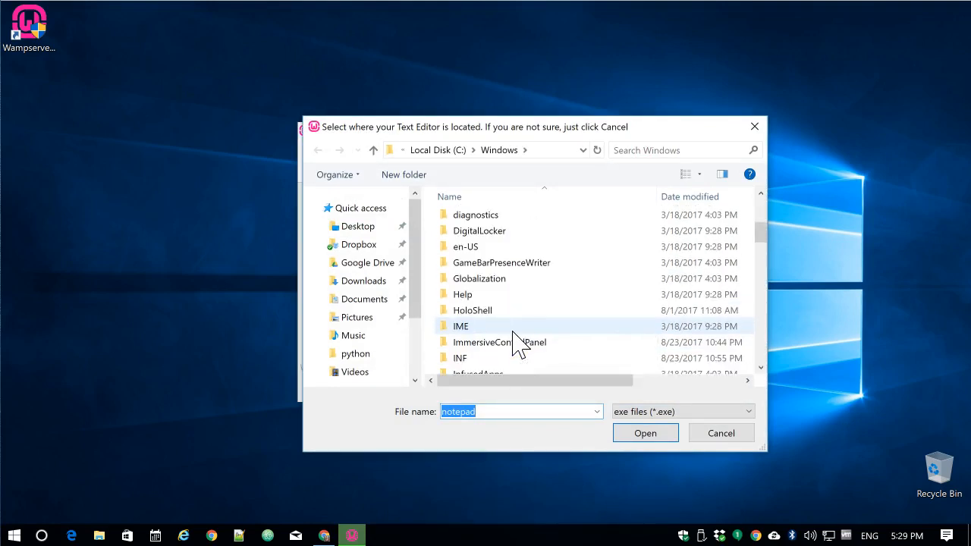
pyautogui.scroll(4, 513, 340)
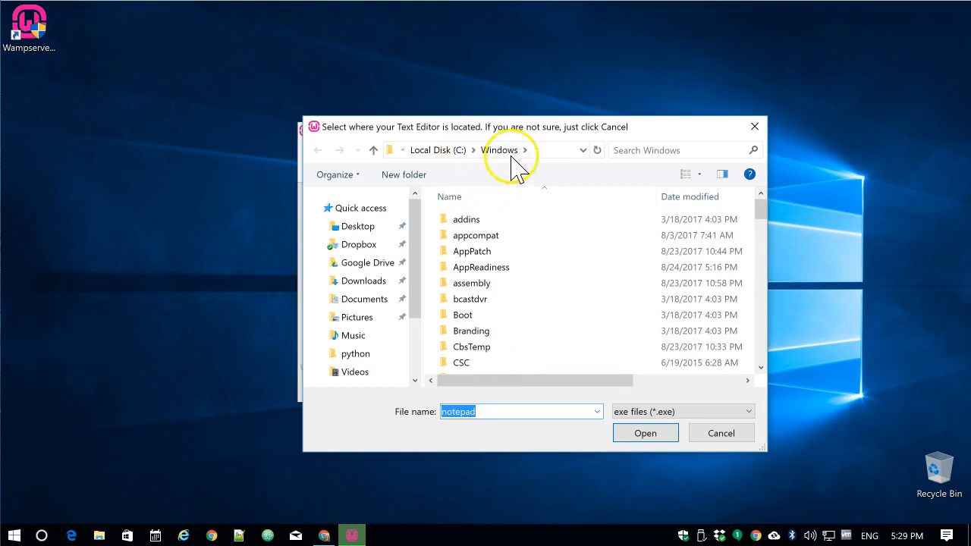
pyautogui.scroll(-10, 494, 298)
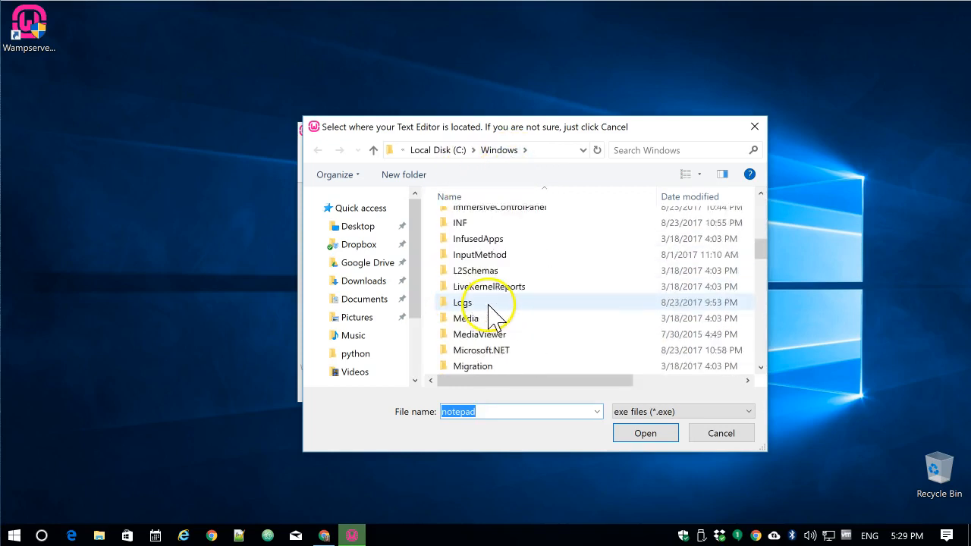
pyautogui.scroll(3, 491, 311)
pyautogui.click(440, 150)
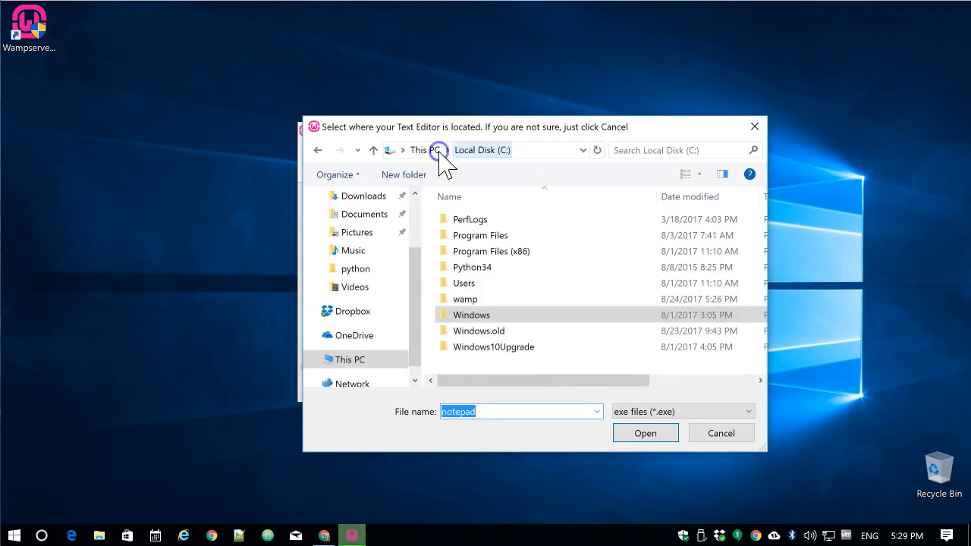
pyautogui.click(498, 236)
pyautogui.doubleClick(499, 235)
pyautogui.scroll(-2, 505, 269)
pyautogui.scroll(2, 513, 292)
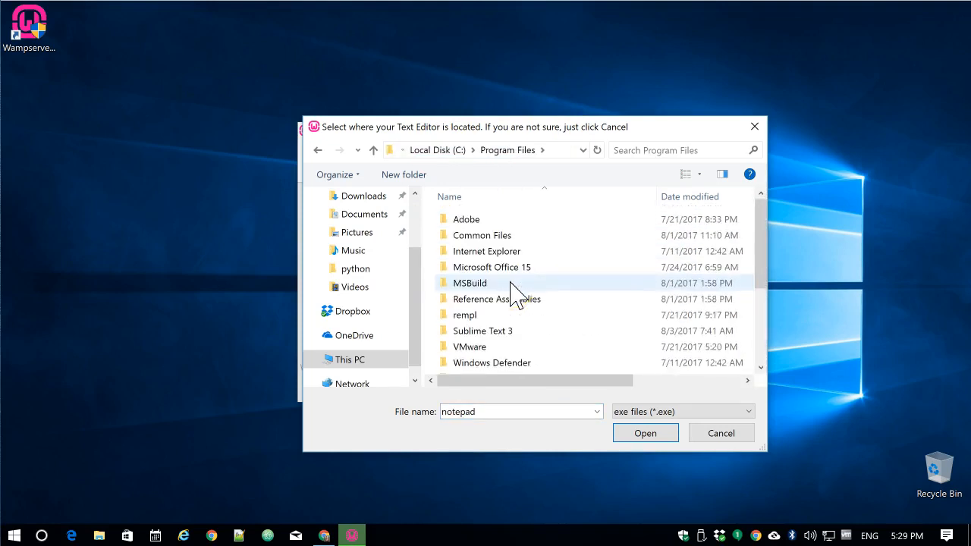
pyautogui.click(318, 150)
pyautogui.doubleClick(493, 238)
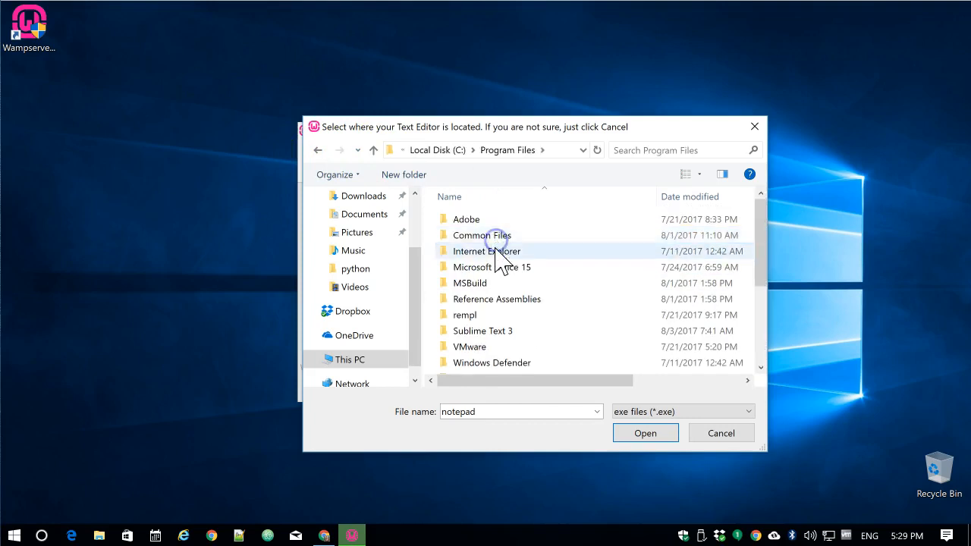
# - Choose notepad++ from the Program Files (x86)\Notepad++ folder as Wampserver's text editor
pyautogui.doubleClick(533, 255)
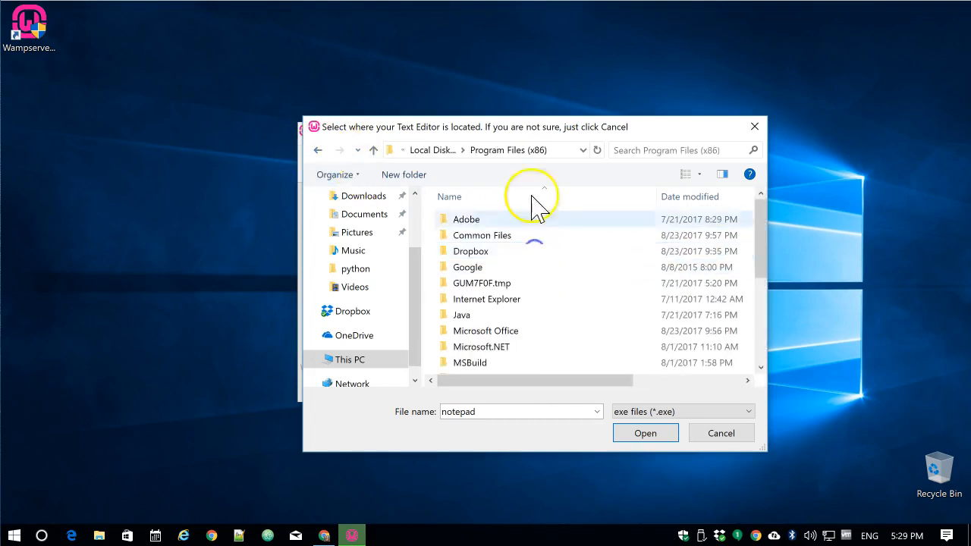
pyautogui.scroll(-1, 504, 364)
pyautogui.scroll(-1, 505, 362)
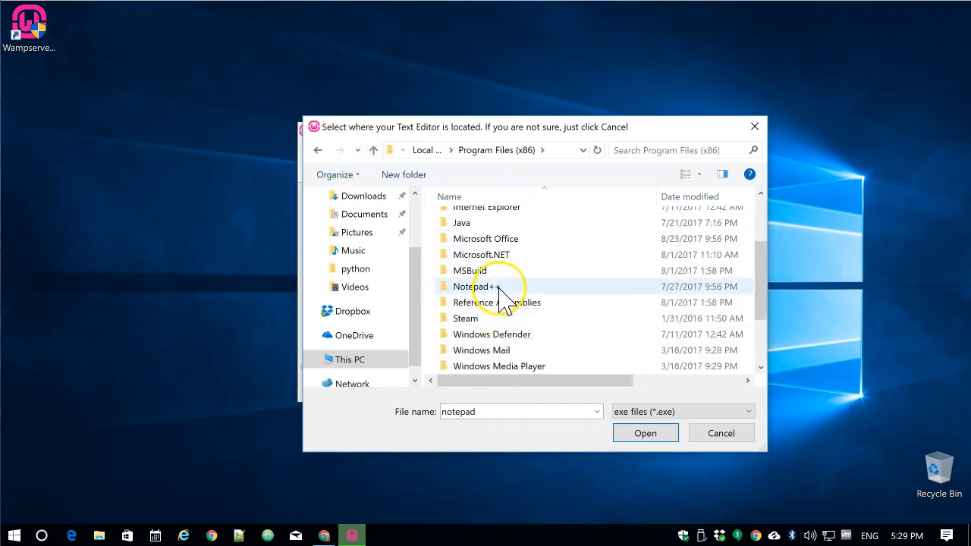
pyautogui.doubleClick(496, 286)
pyautogui.click(476, 267)
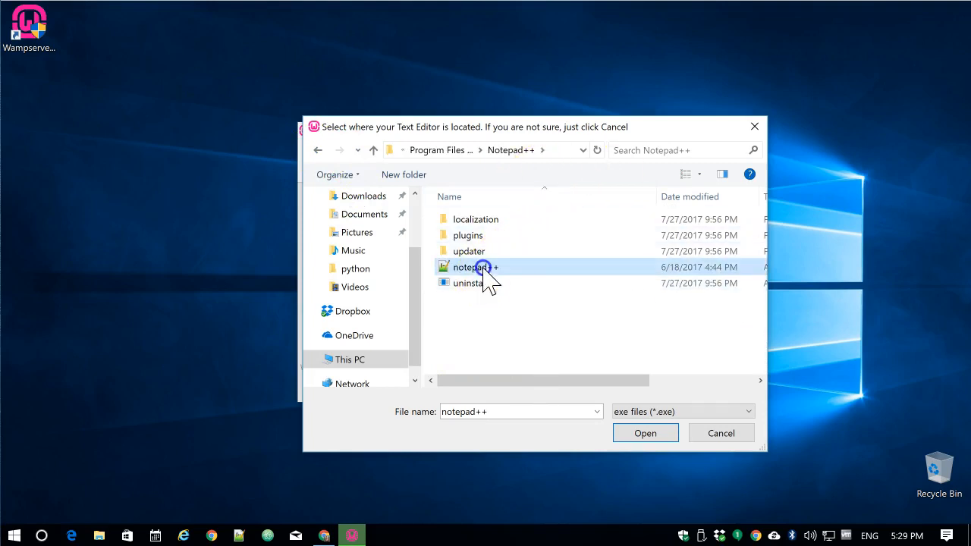
pyautogui.click(643, 434)
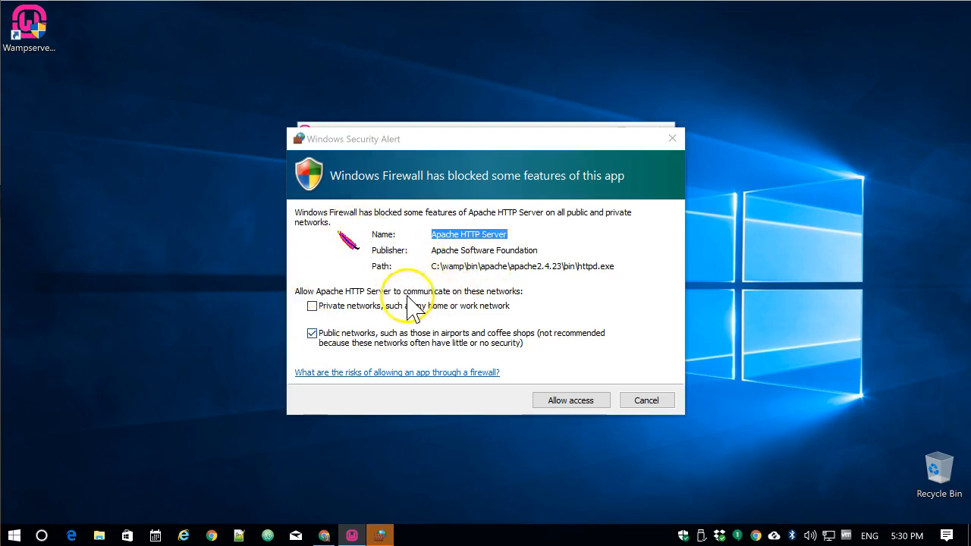
# - Allow Apache HTTP Server through Windows Firewall on private networks only, with public networks unchecked
pyautogui.click(311, 332)
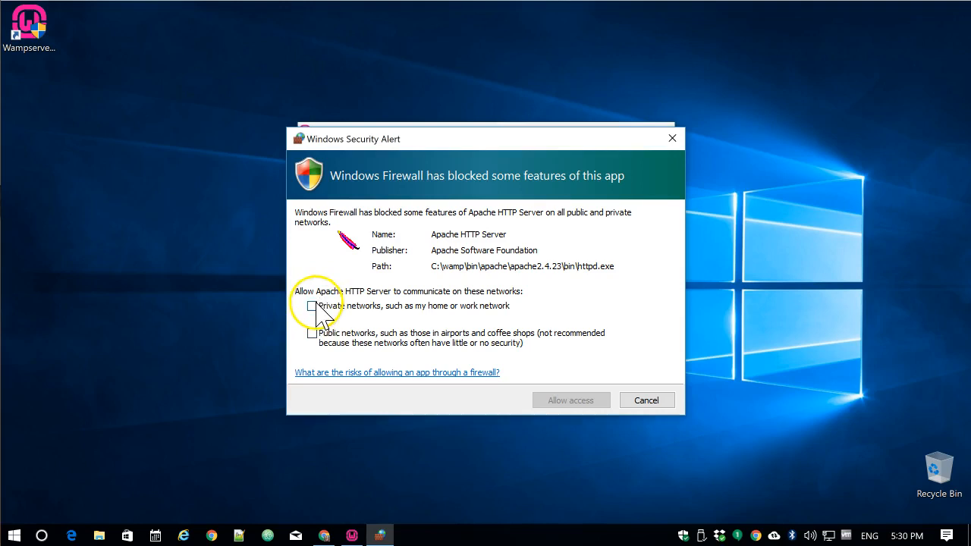
pyautogui.click(311, 306)
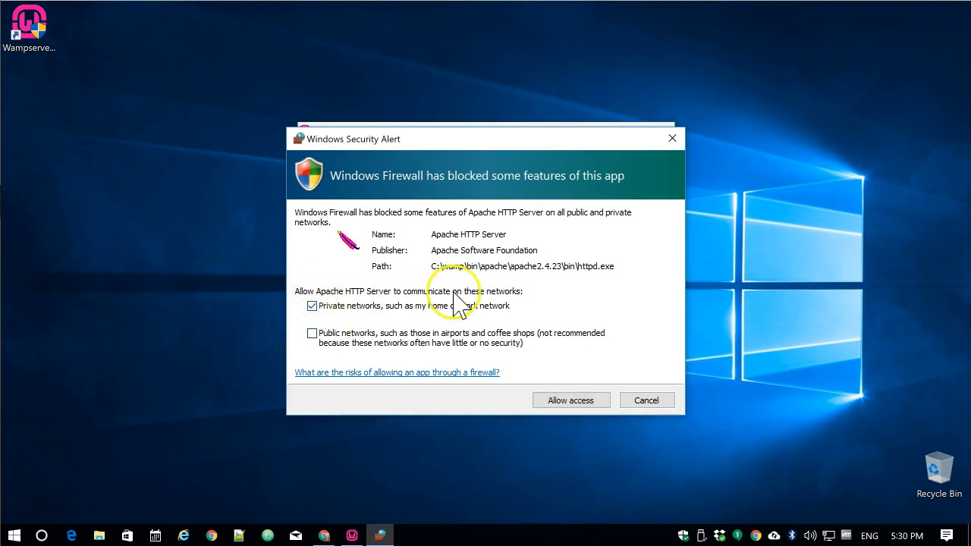
pyautogui.click(579, 400)
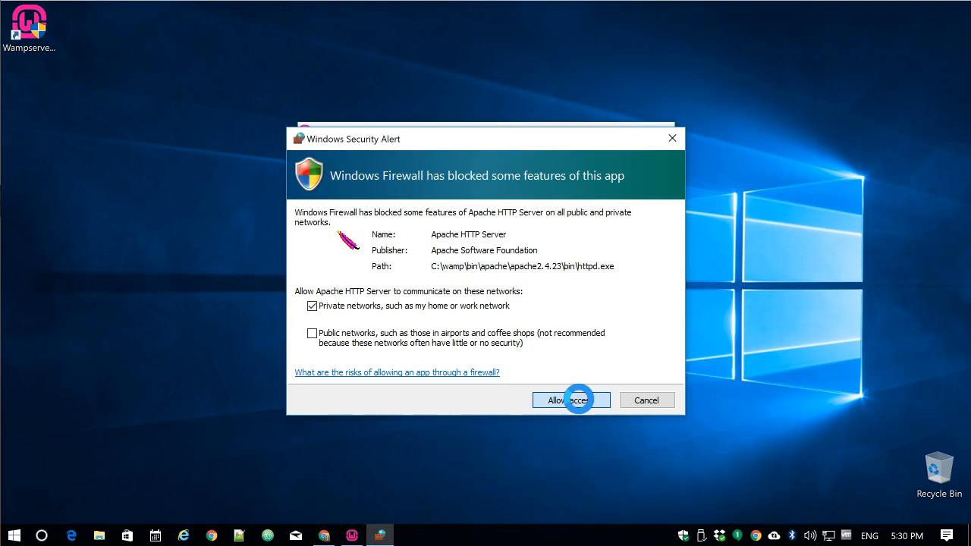
pyautogui.click(588, 399)
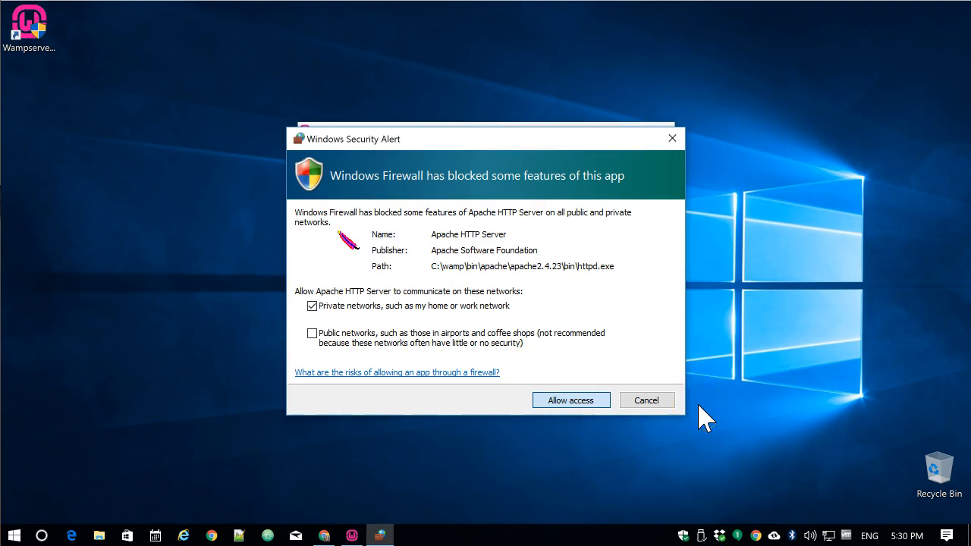
# - Read the phpMyAdmin information page, finish the Wampserver64 setup, and launch Wampserver, allowing wampmanager.exe to make changes to the device
pyautogui.click(683, 198)
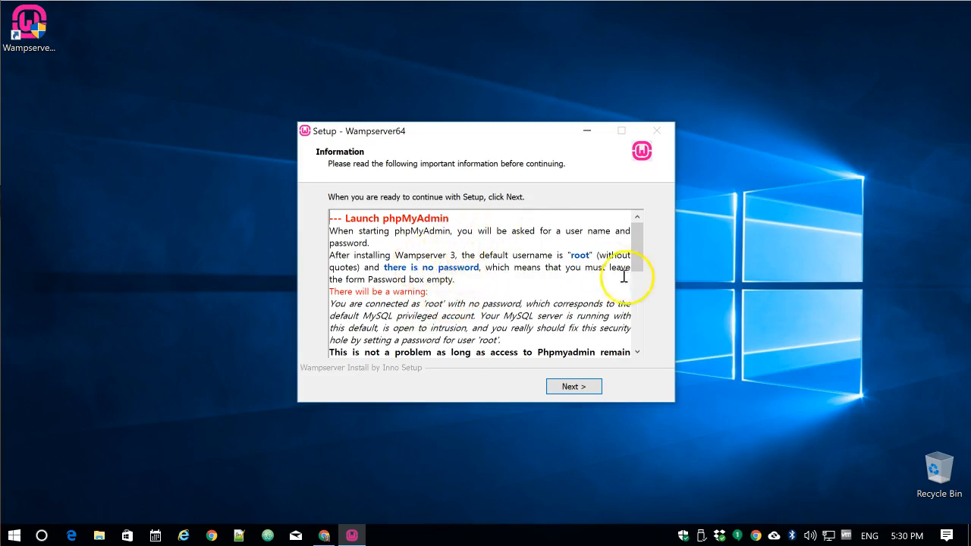
pyautogui.moveTo(639, 255)
pyautogui.mouseDown()
pyautogui.moveTo(636, 326)
pyautogui.moveTo(654, 244)
pyautogui.mouseUp()
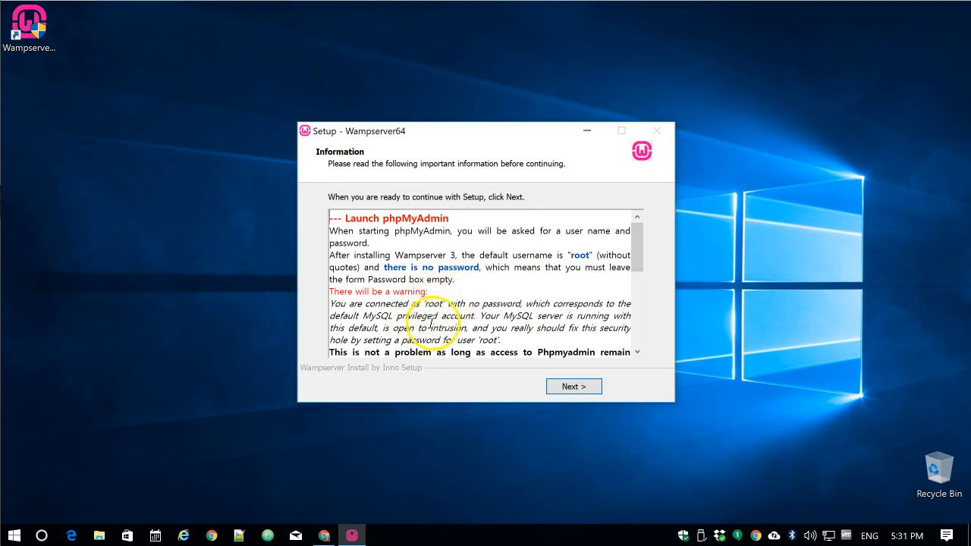
pyautogui.click(572, 386)
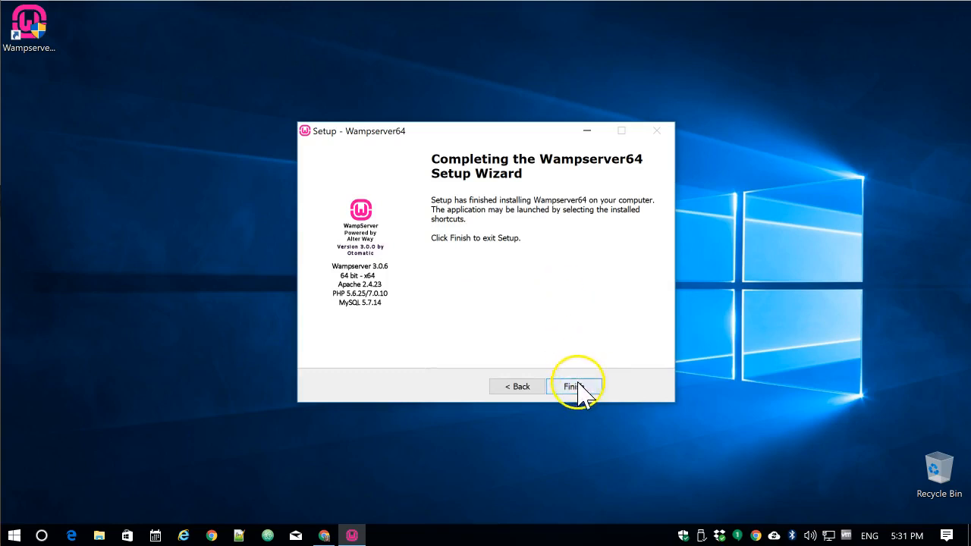
pyautogui.click(576, 386)
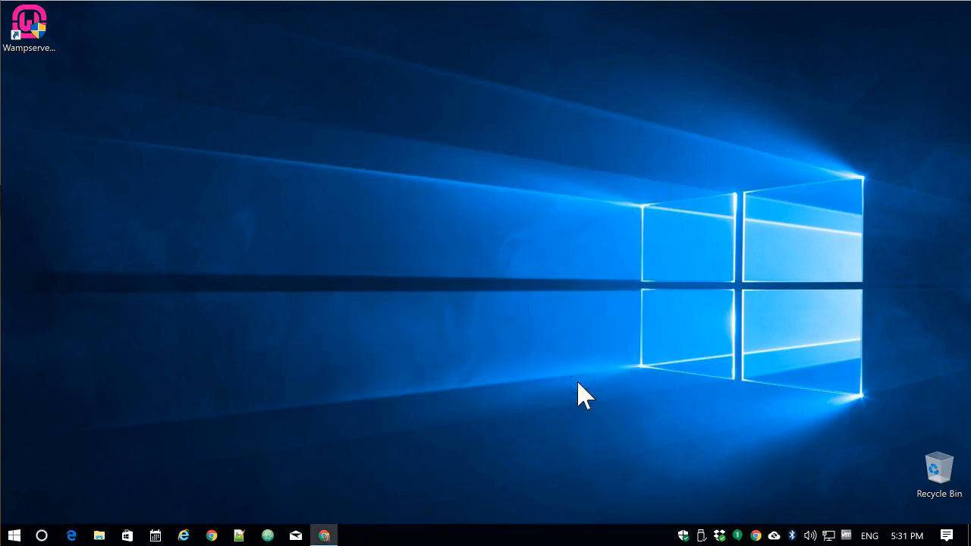
pyautogui.doubleClick(33, 30)
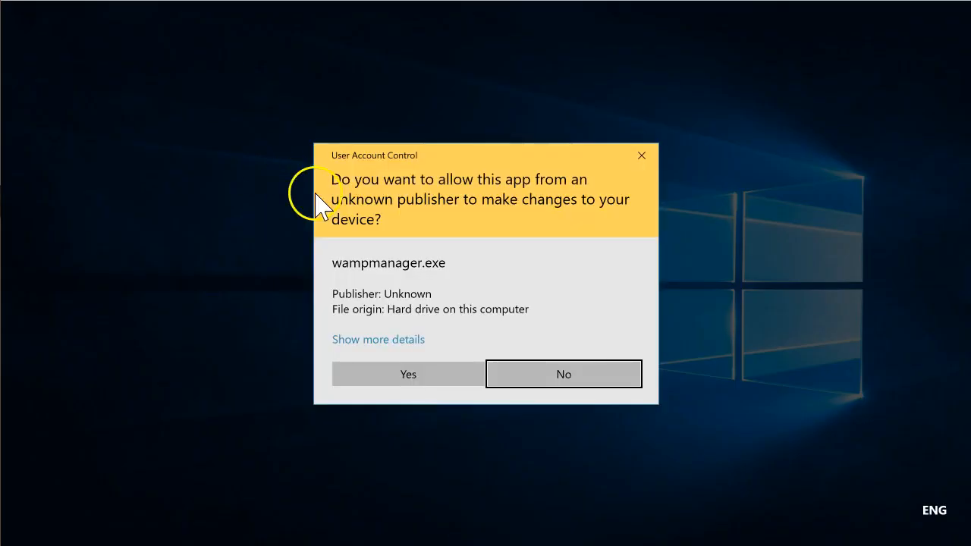
pyautogui.click(411, 375)
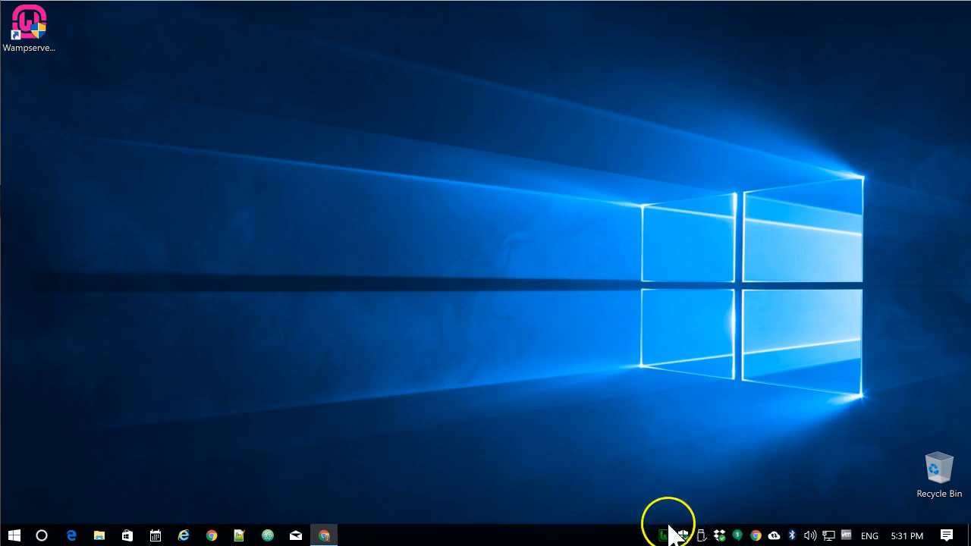
# - Review Wampserver's main menu, including Localhost, phpMyAdmin, Your VirtualHosts, www directory, Apache, PHP, MySQL and the service commands
pyautogui.click(665, 536)
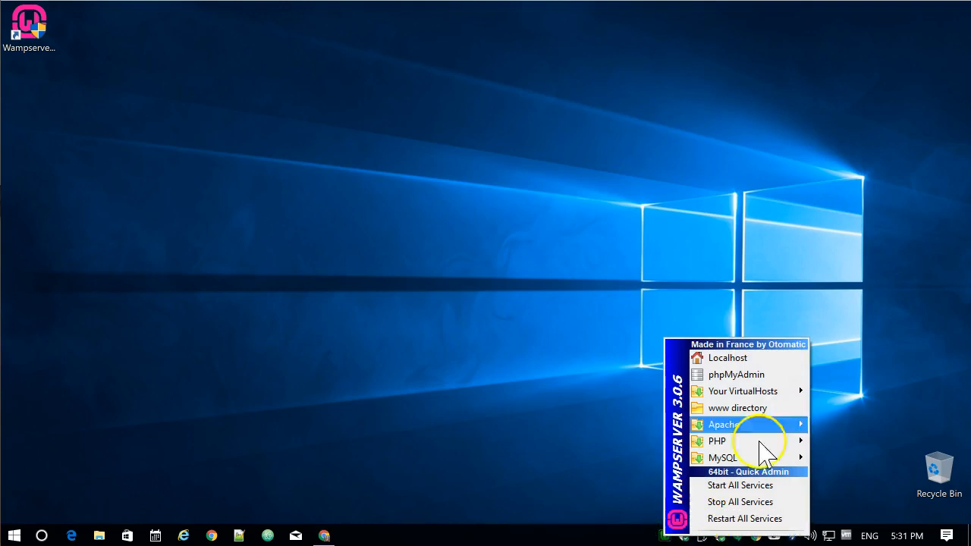
pyautogui.click(753, 359)
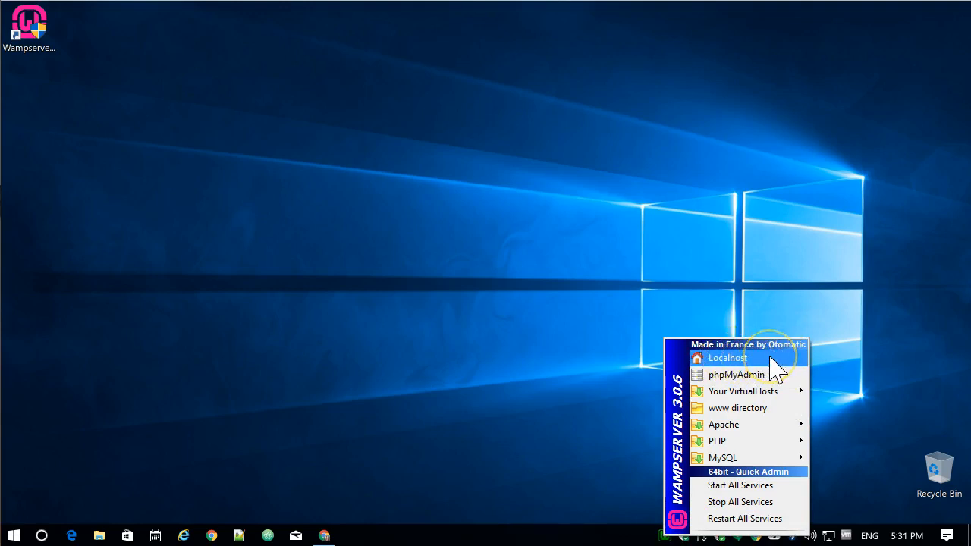
pyautogui.click(770, 375)
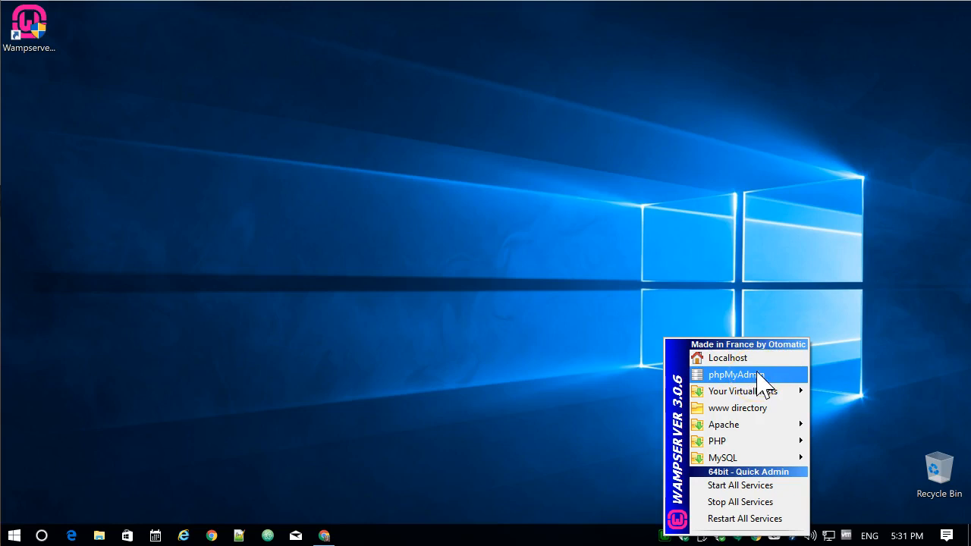
pyautogui.click(767, 392)
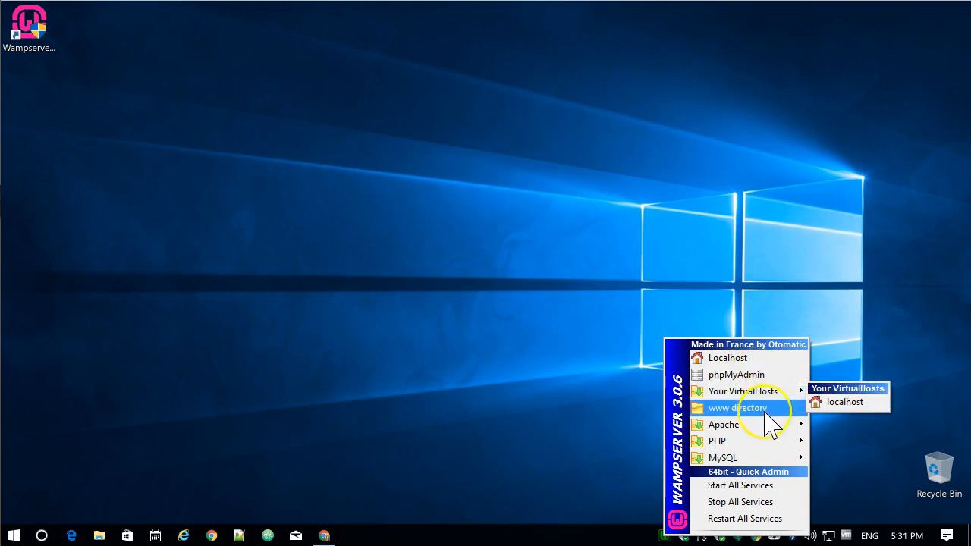
pyautogui.click(749, 427)
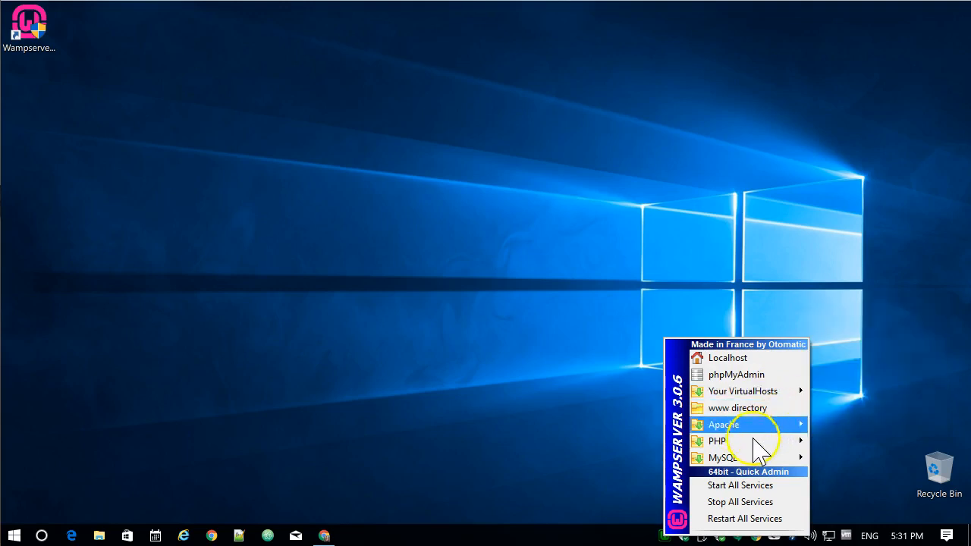
pyautogui.moveTo(759, 447)
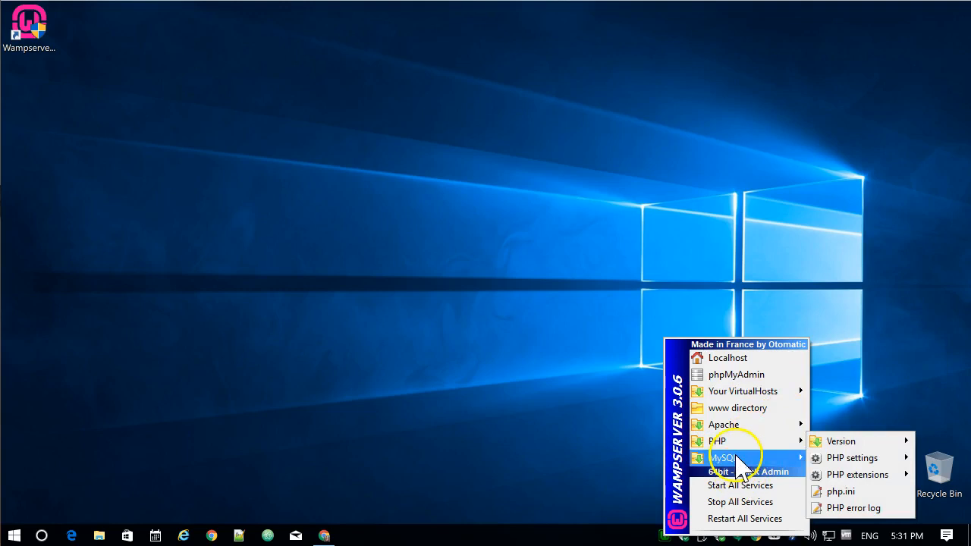
pyautogui.click(758, 458)
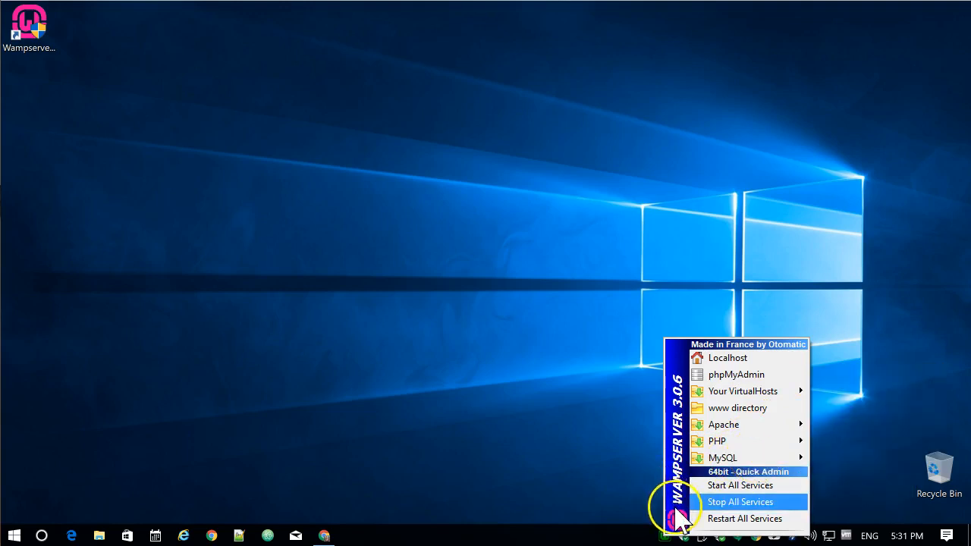
pyautogui.click(626, 511)
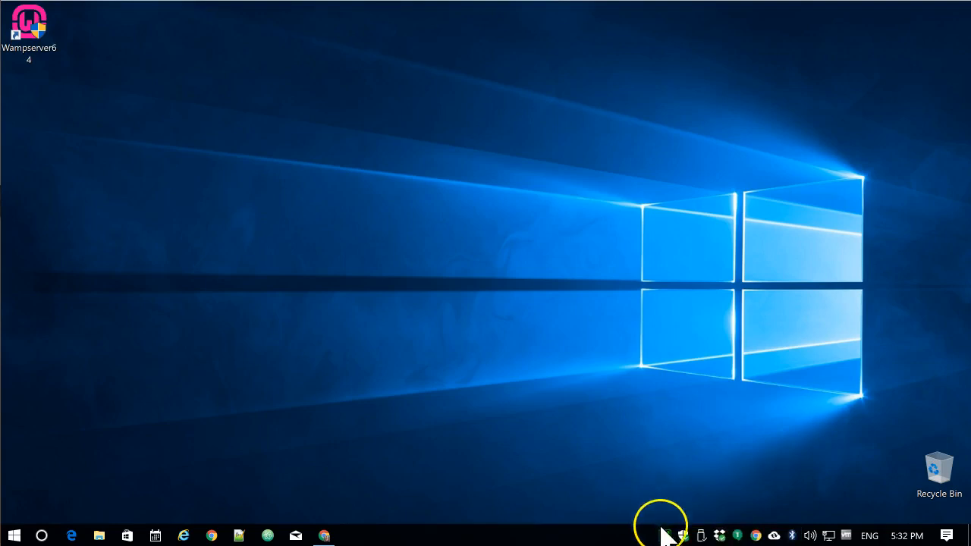
# - Dismiss Wampserver's main menu and exit Wampserver
pyautogui.click(665, 534)
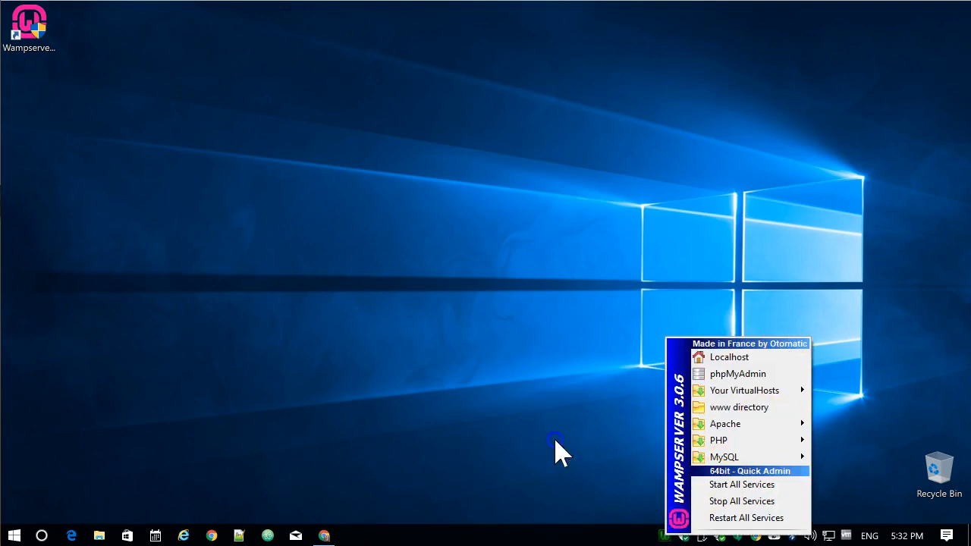
pyautogui.rightClick(664, 533)
pyautogui.rightClick(662, 531)
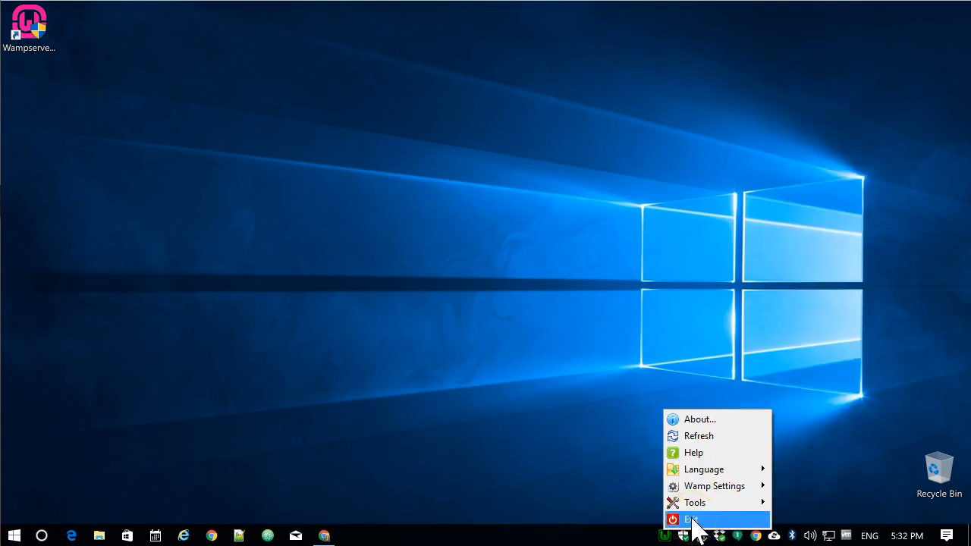
pyautogui.click(692, 519)
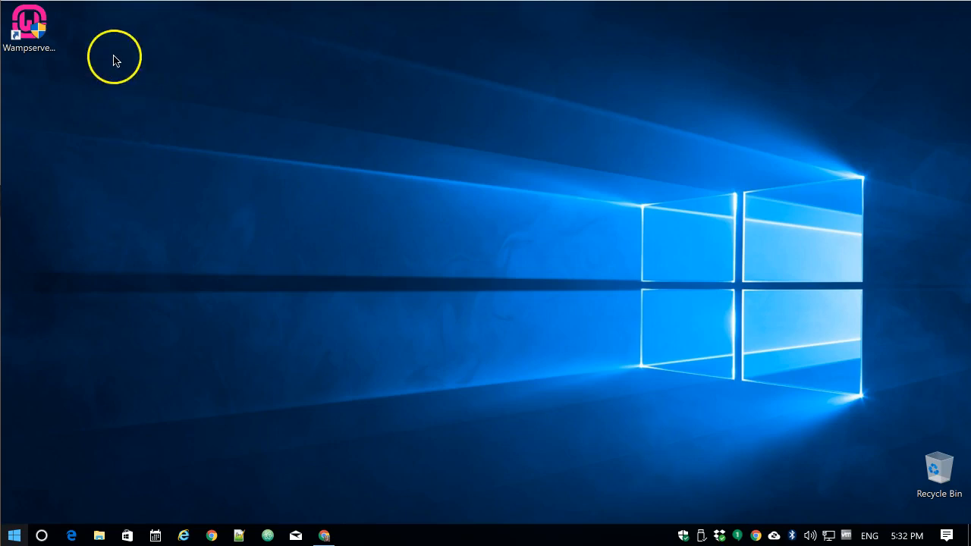
# - Relaunch Wampserver with permission to make changes and open its Localhost homepage in the browser
pyautogui.doubleClick(30, 29)
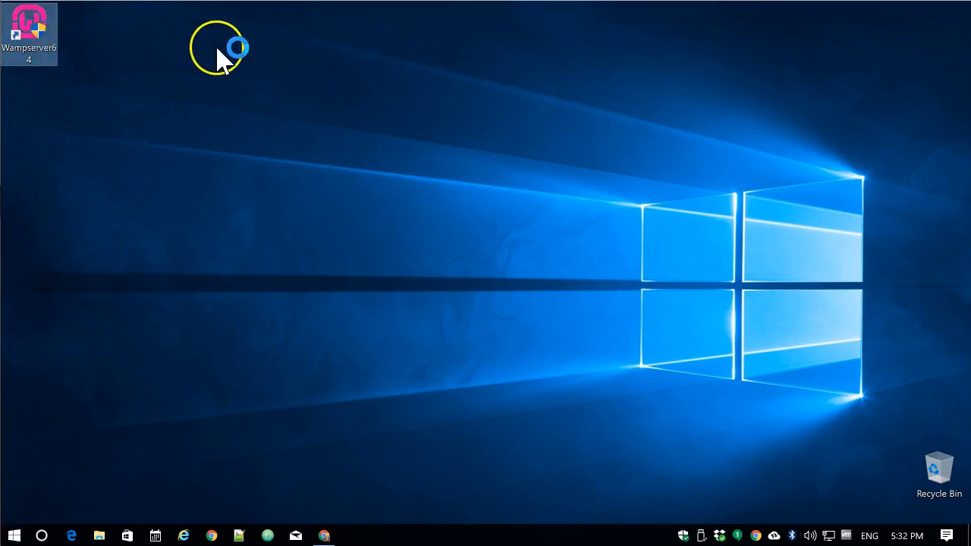
pyautogui.click(431, 375)
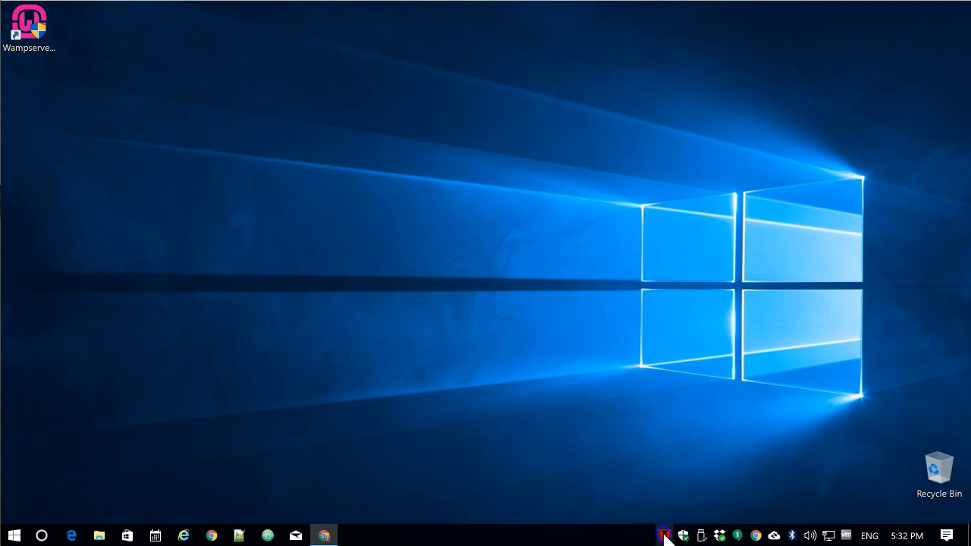
pyautogui.click(664, 537)
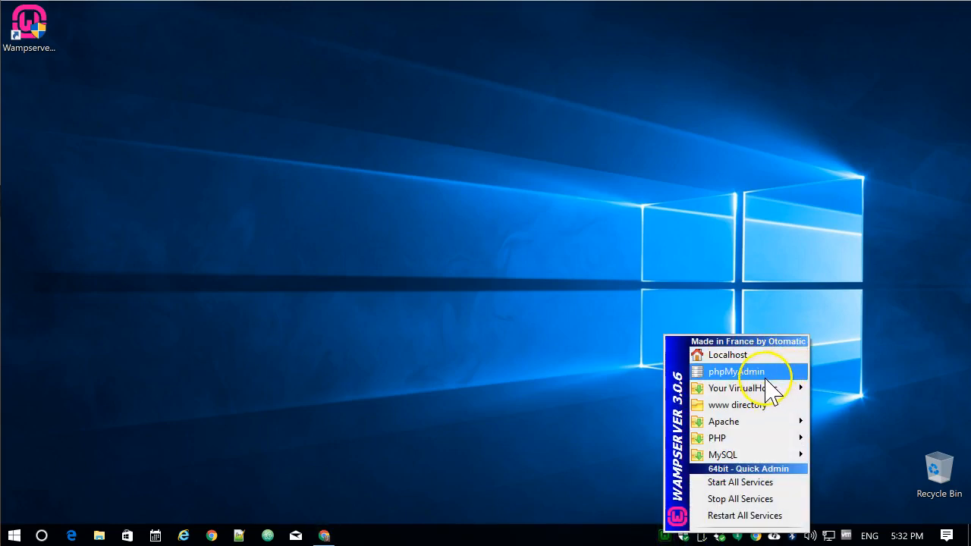
pyautogui.click(742, 356)
pyautogui.click(329, 229)
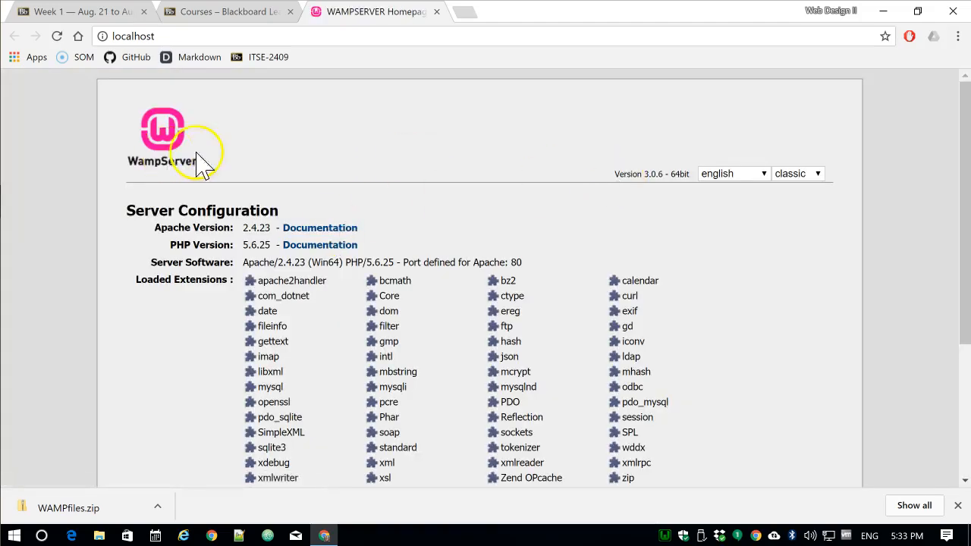
# - Examine the localhost homepage's address, Wampserver version, loaded extensions, tools, projects and aliases, closing the browser's downloads bar
pyautogui.click(150, 32)
pyautogui.scroll(-3, 284, 254)
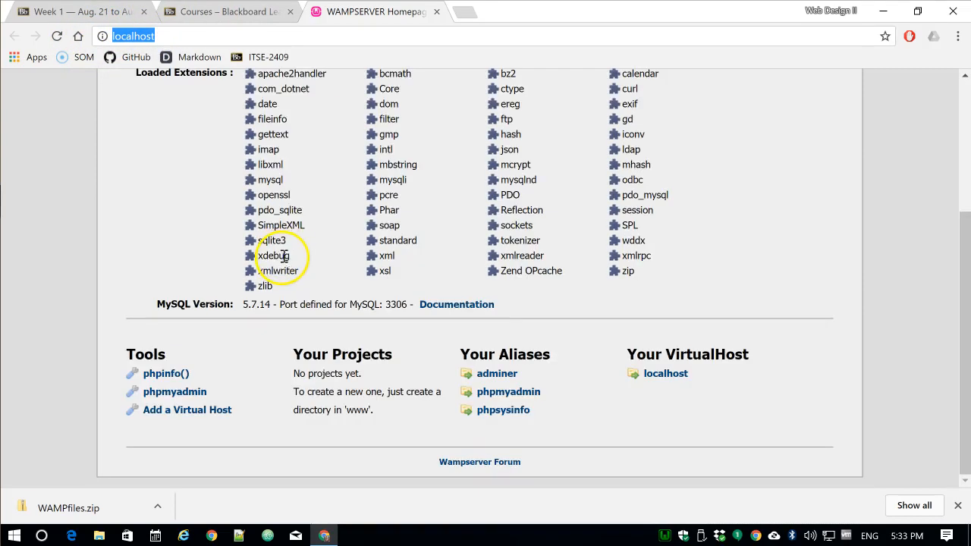
pyautogui.scroll(3, 311, 279)
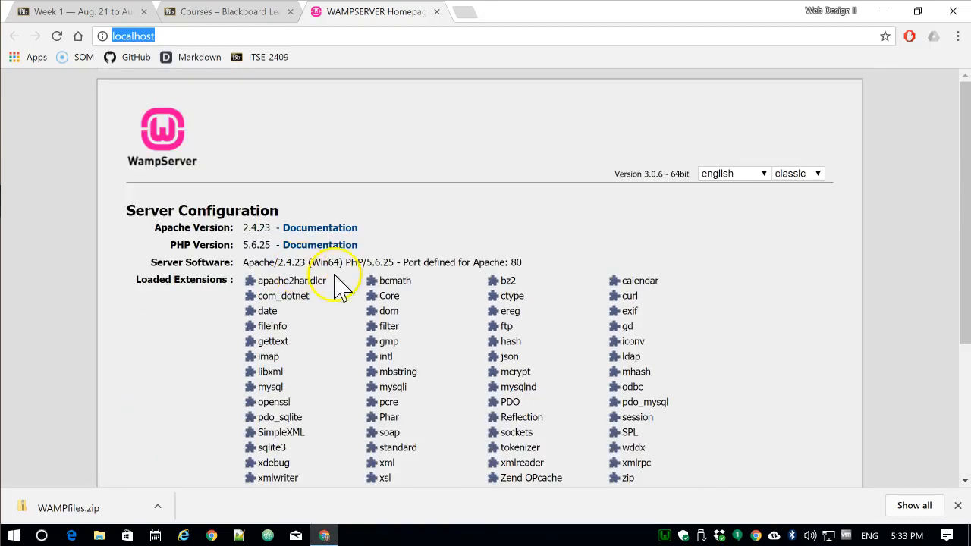
pyautogui.click(957, 506)
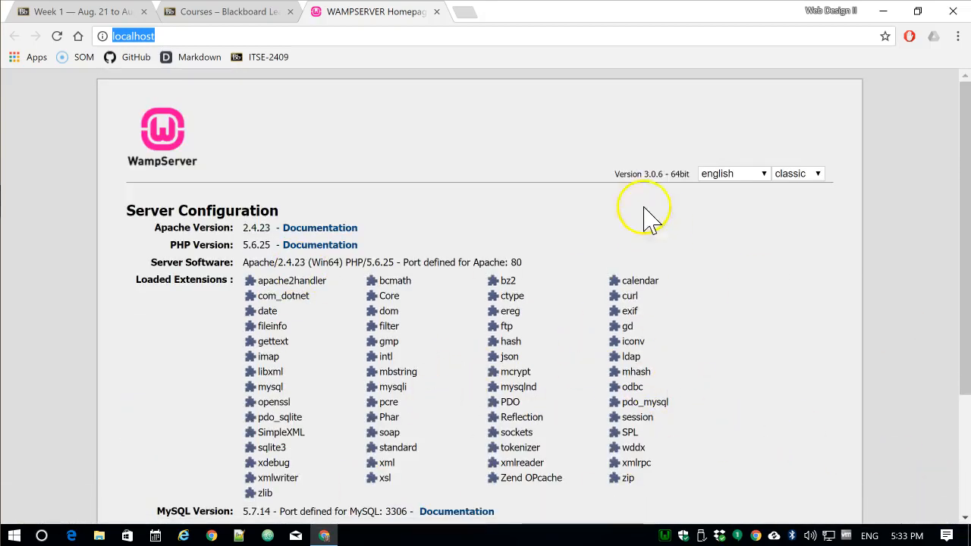
pyautogui.click(612, 176)
pyautogui.moveTo(612, 175); pyautogui.dragTo(694, 173)
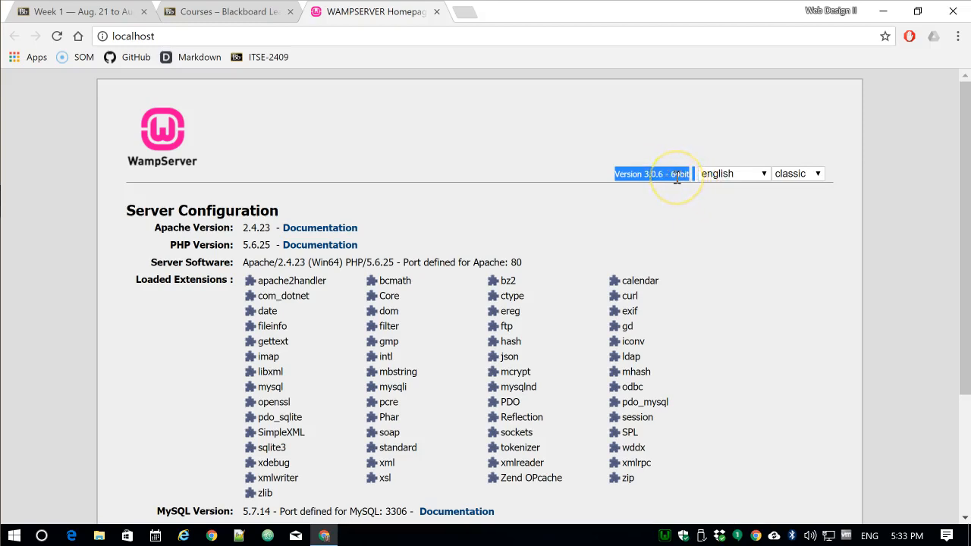
pyautogui.scroll(-3, 446, 326)
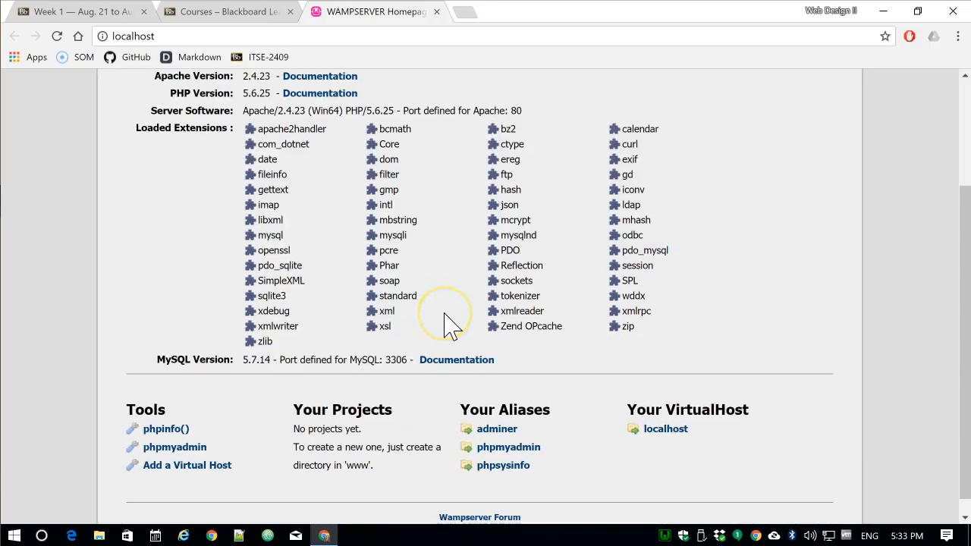